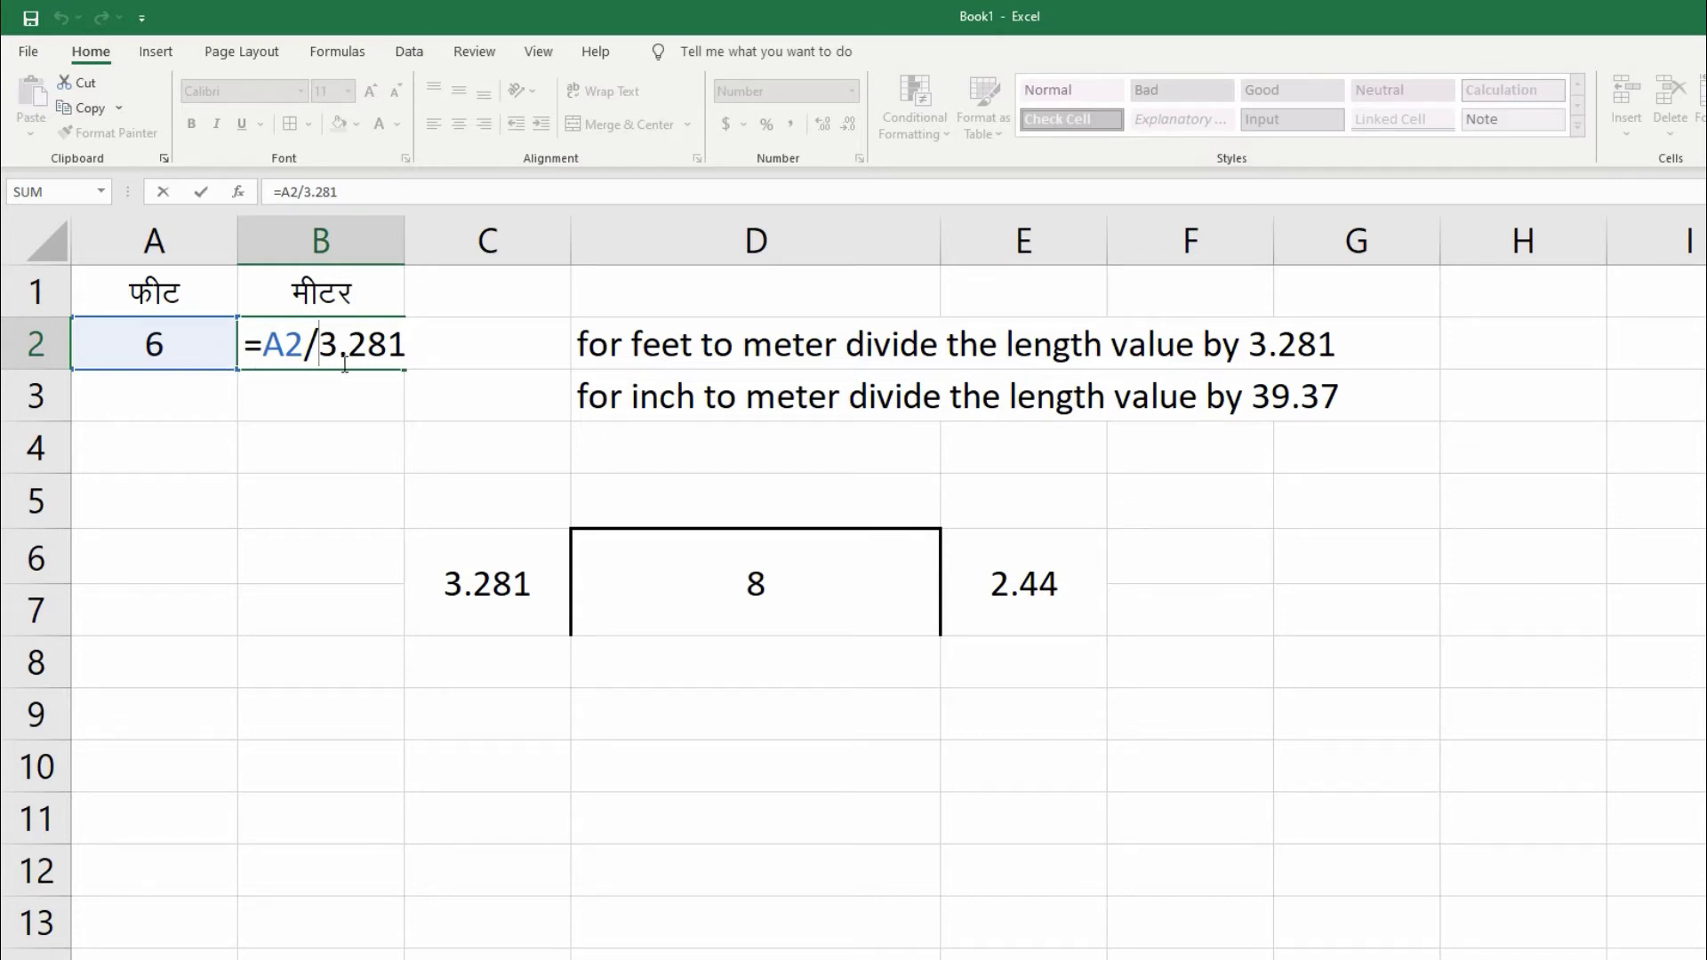
Commit the =A2/3.281 formula in cell B2 and add a new blank worksheet to the workbook
{"action": "key", "text": "Return"}
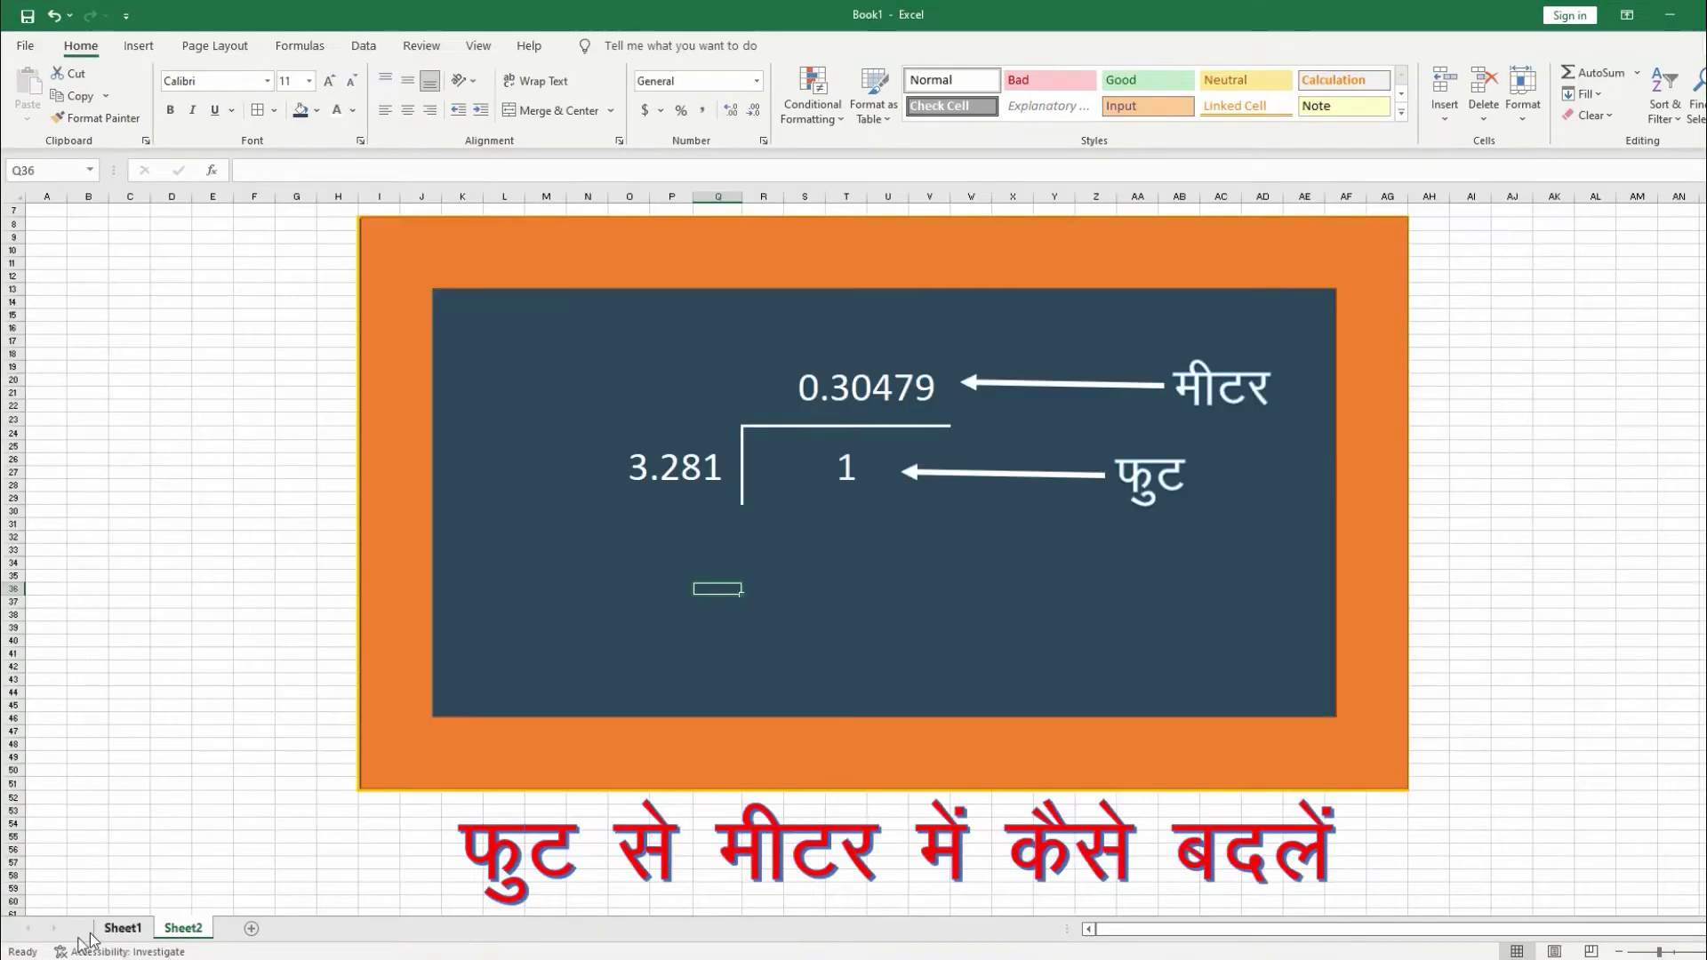
{"action": "left_click", "coordinate": [252, 929]}
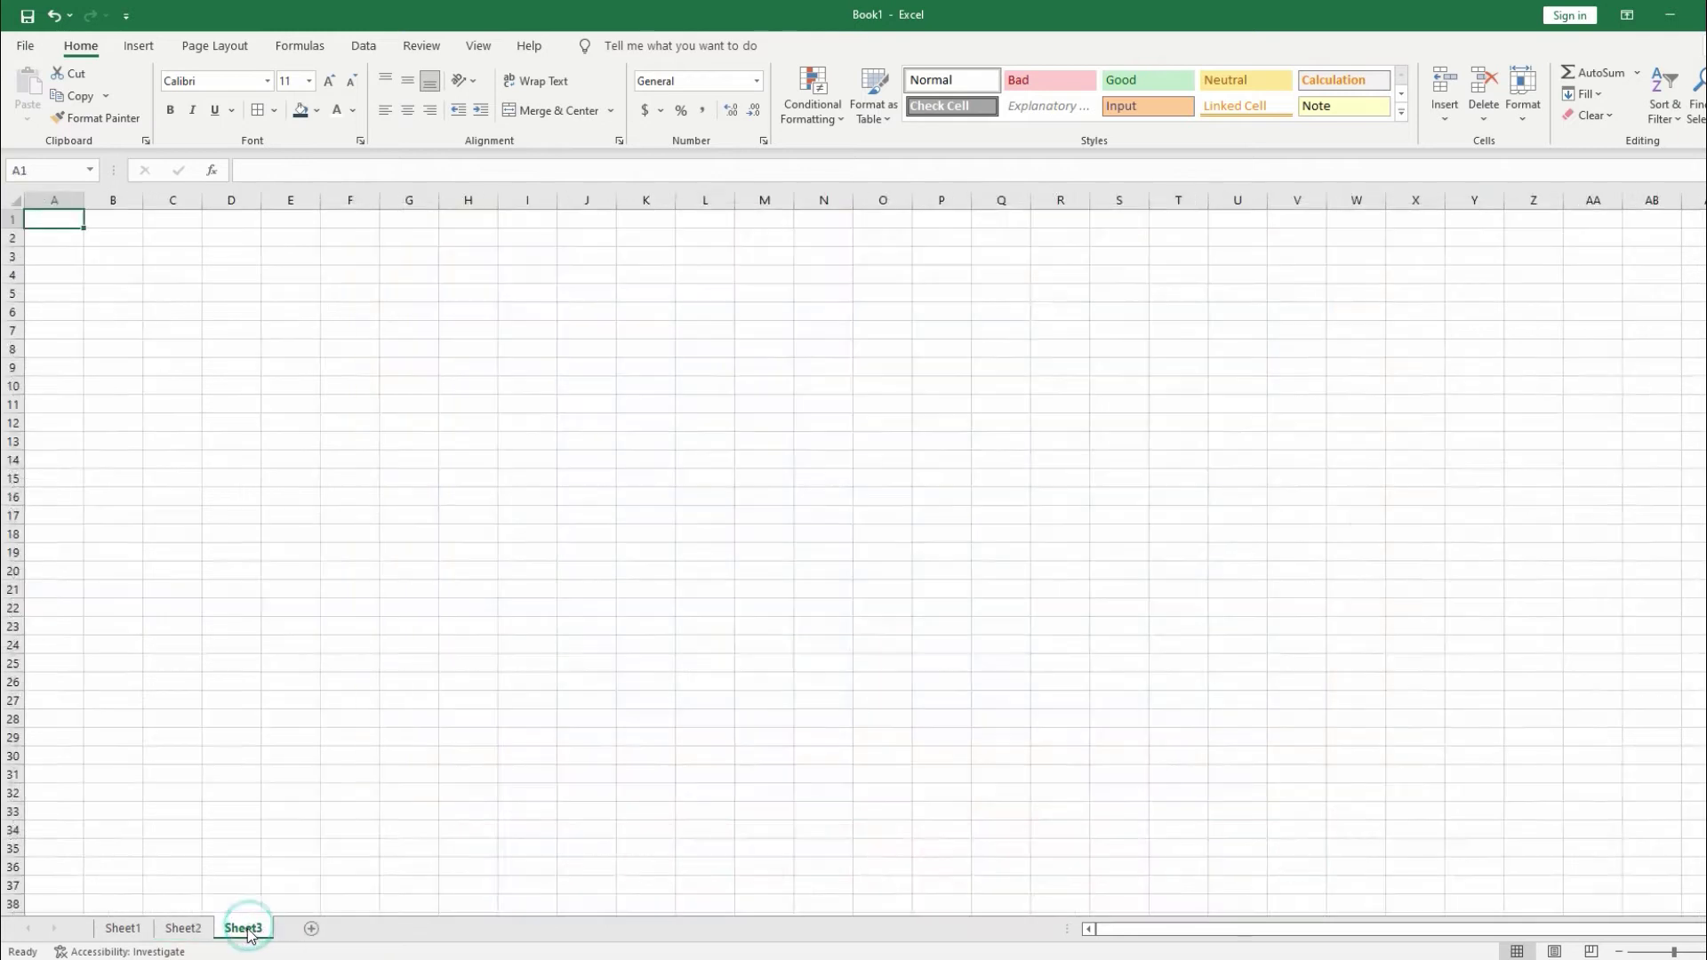
{"action": "scroll", "coordinate": [338, 527], "scroll_direction": "up", "scroll_amount": 10, "text": "ctrl"}
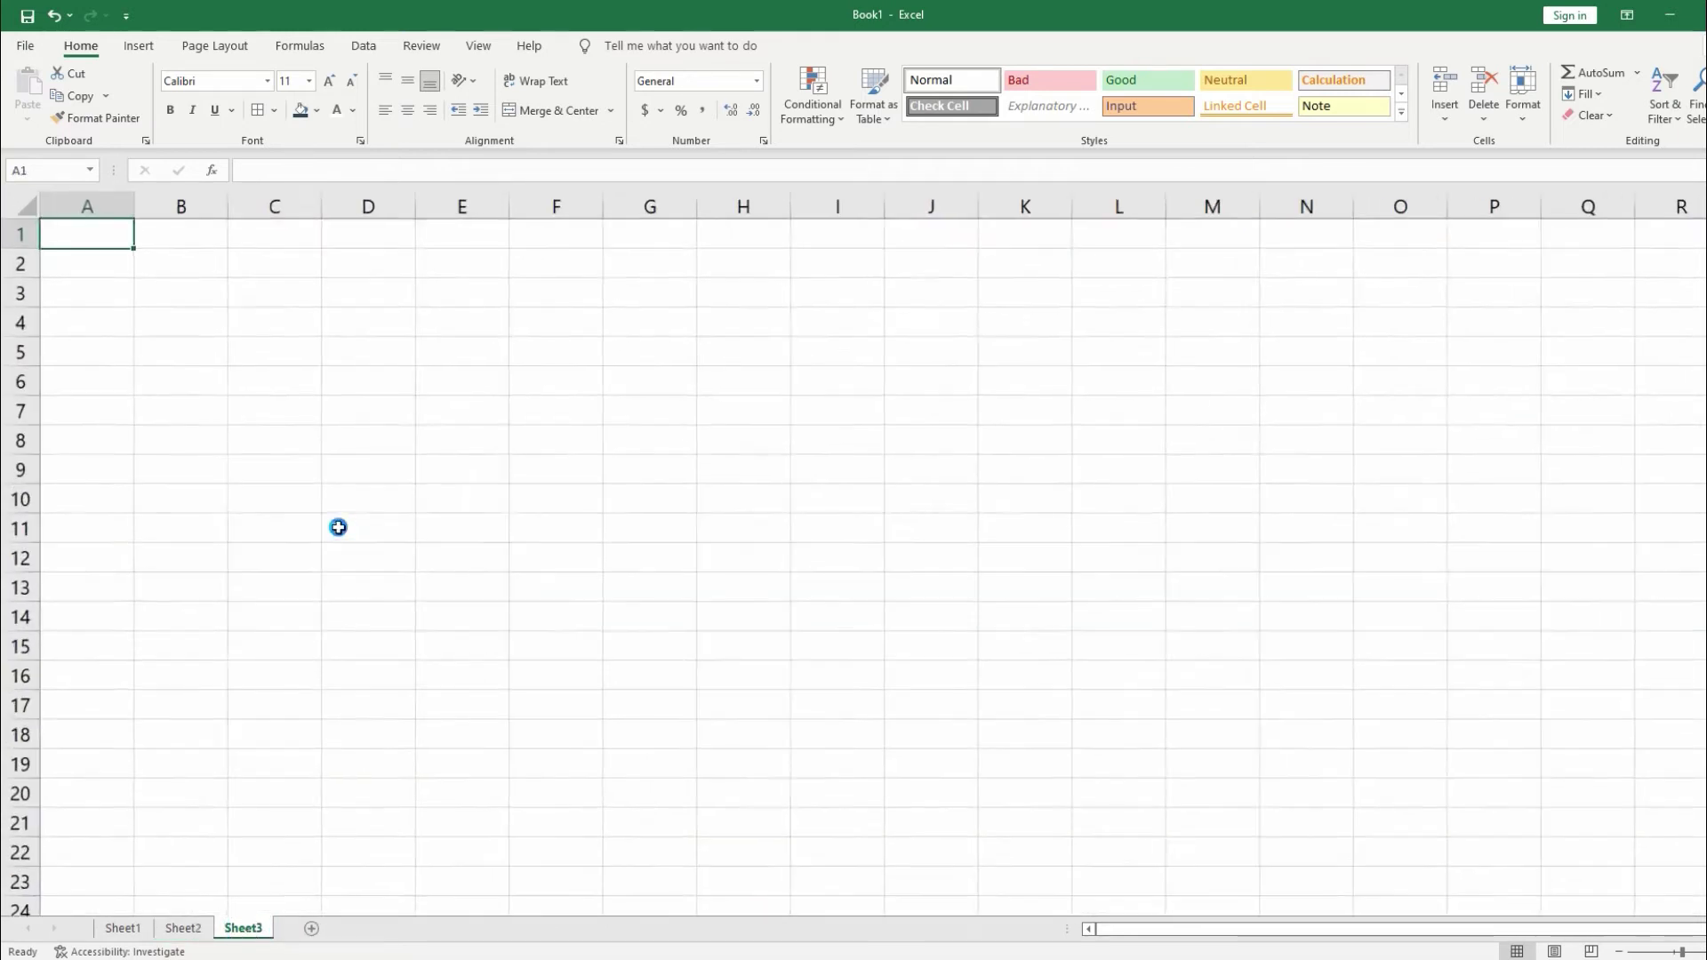
{"action": "scroll", "coordinate": [445, 697], "scroll_direction": "up", "scroll_amount": 1, "text": "ctrl"}
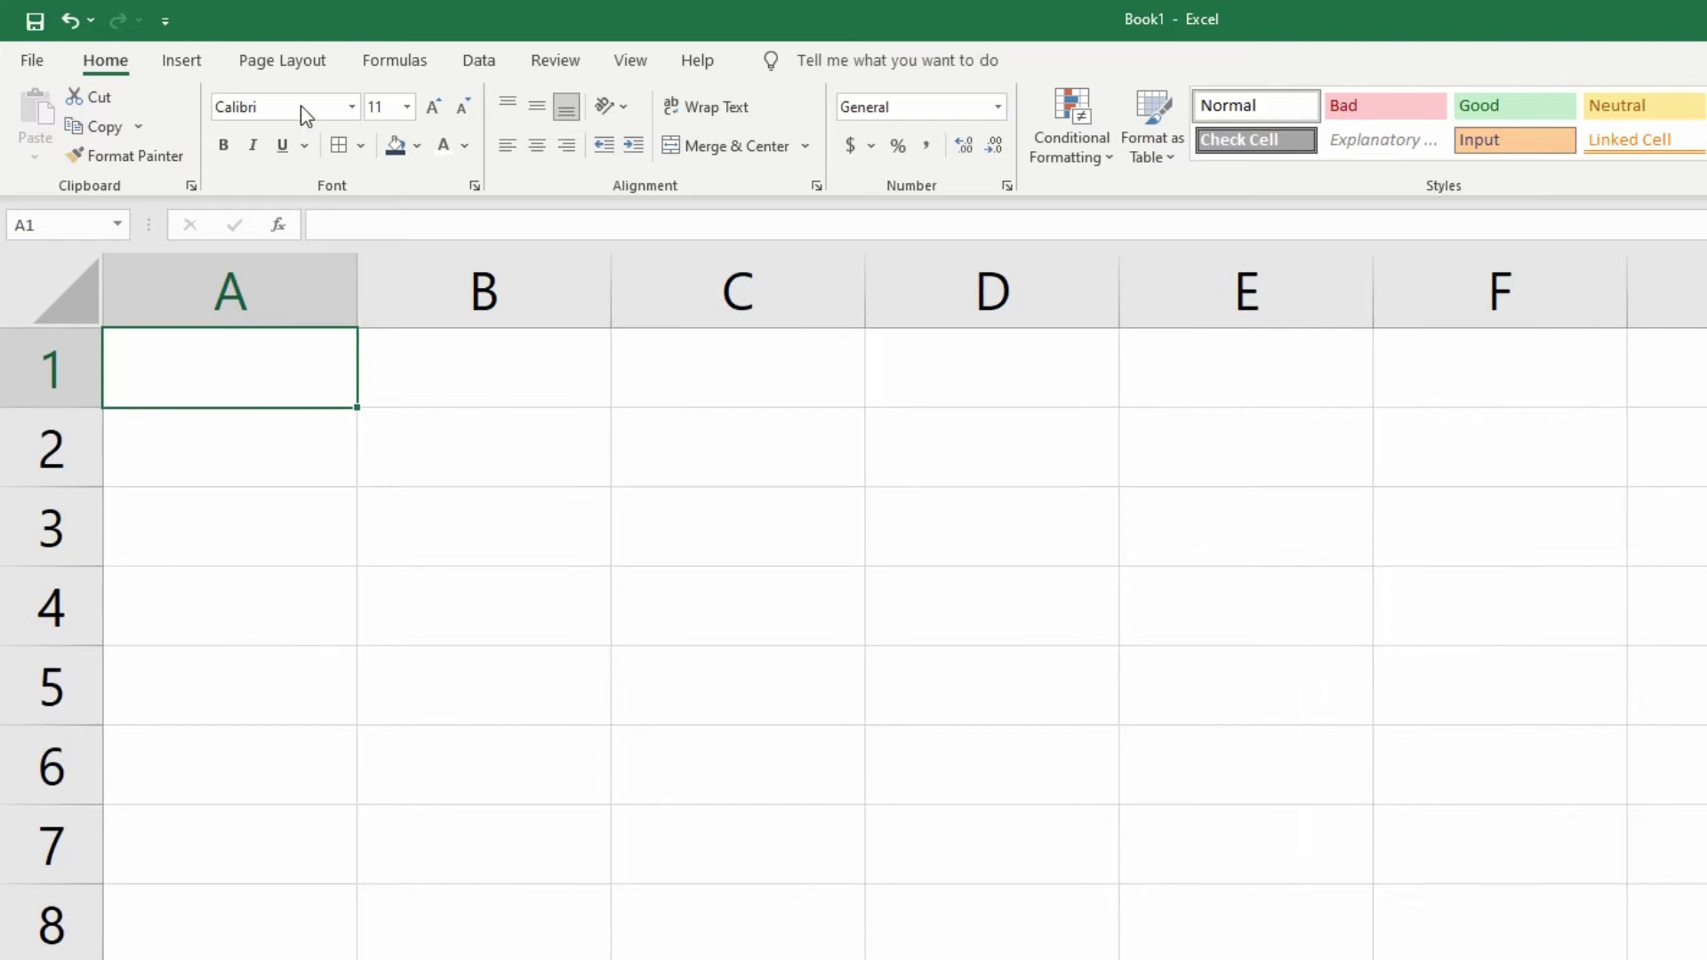
Set the font of cell A1 on the new sheet to Kruti Dev 010
{"action": "left_click", "coordinate": [273, 99]}
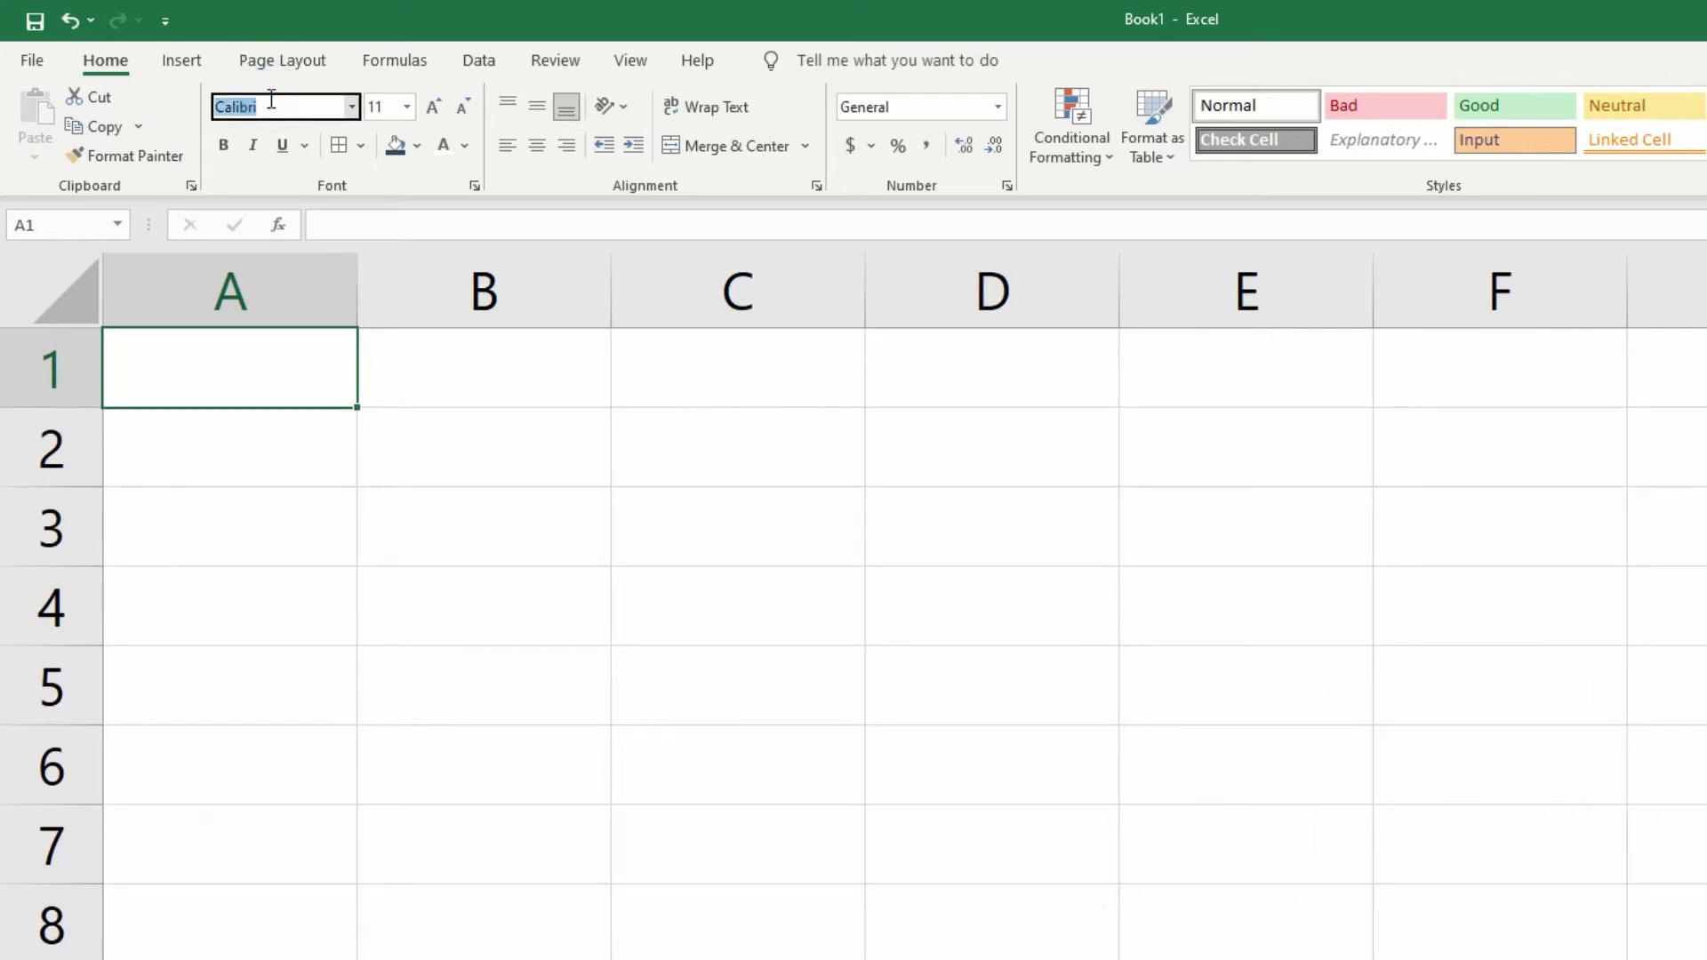
{"action": "type", "text": "Kruti Dev 010"}
{"action": "key", "text": "Return"}
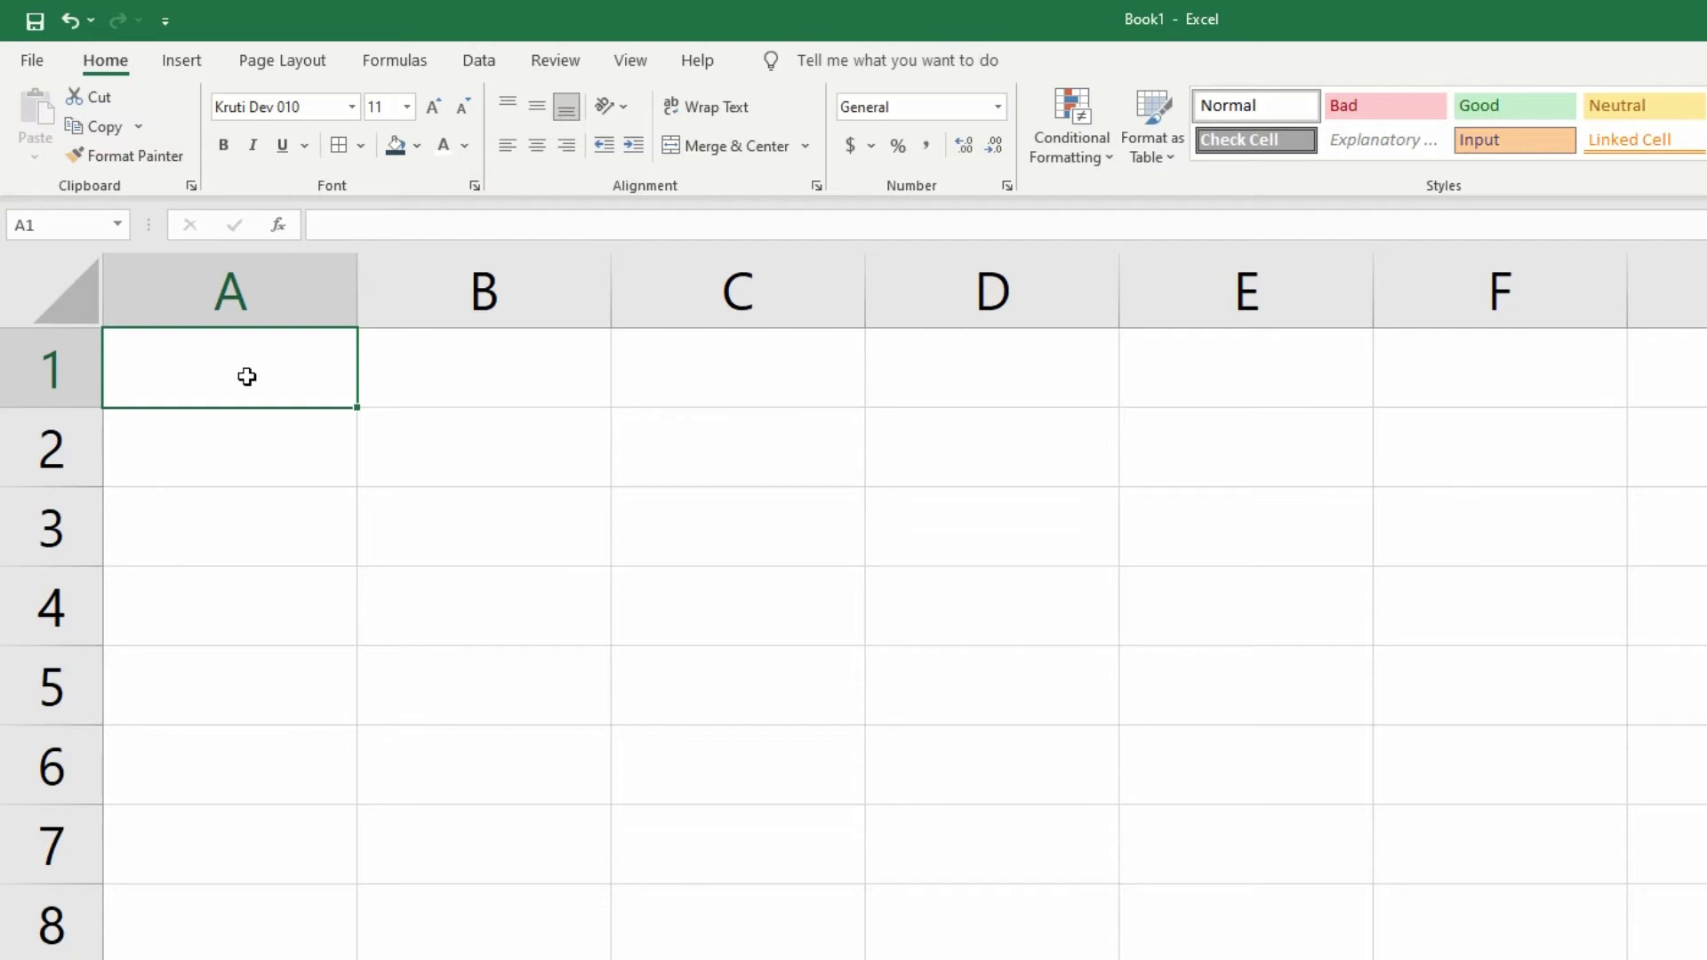
{"action": "left_click", "coordinate": [352, 108]}
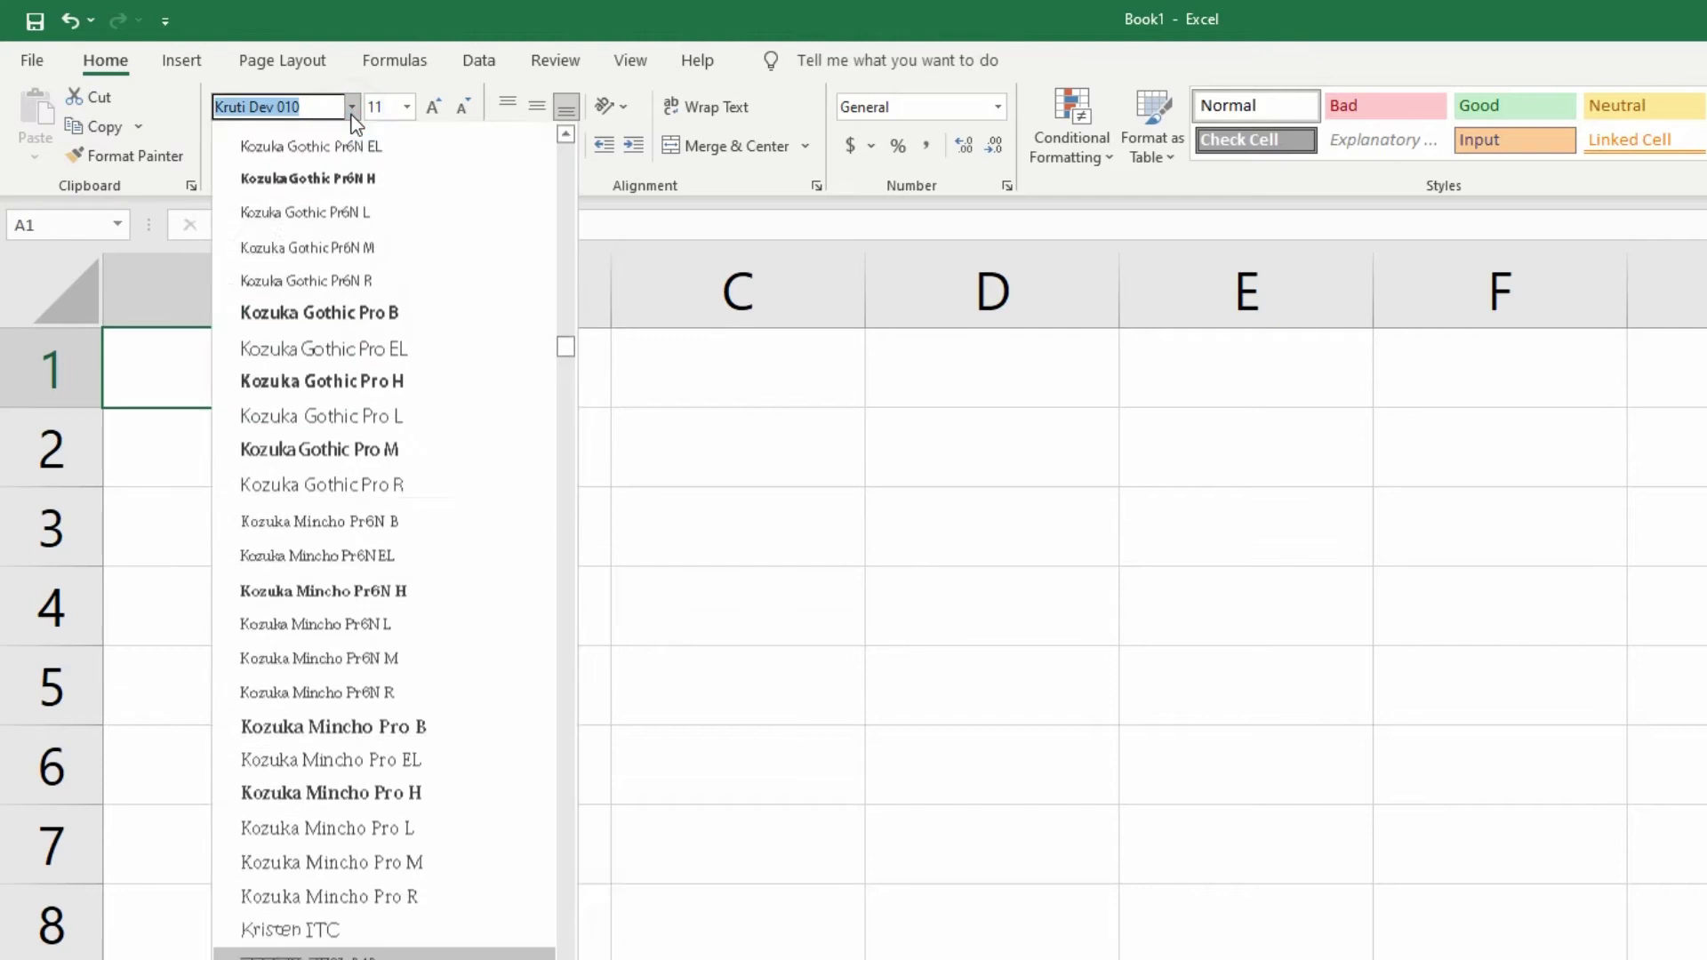
{"action": "left_click", "coordinate": [353, 108]}
{"action": "left_click", "coordinate": [225, 385]}
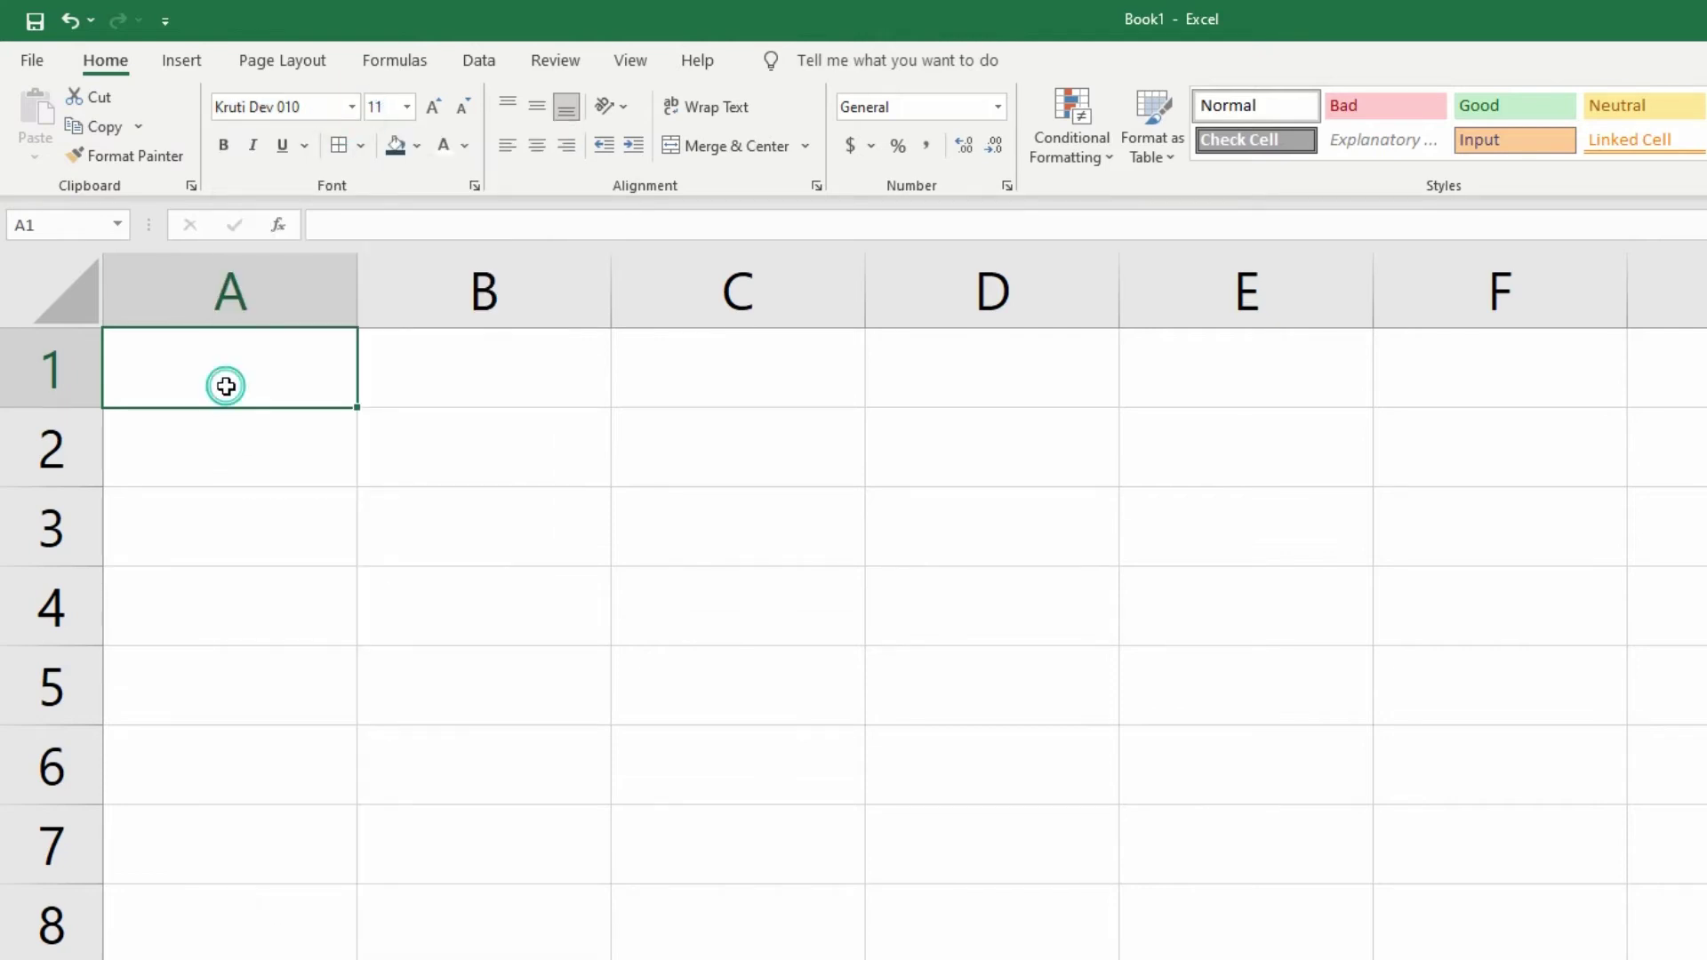
Enter the Hindi column headings फीट in A1 and मीटर in B1
{"action": "type", "text": "q"}
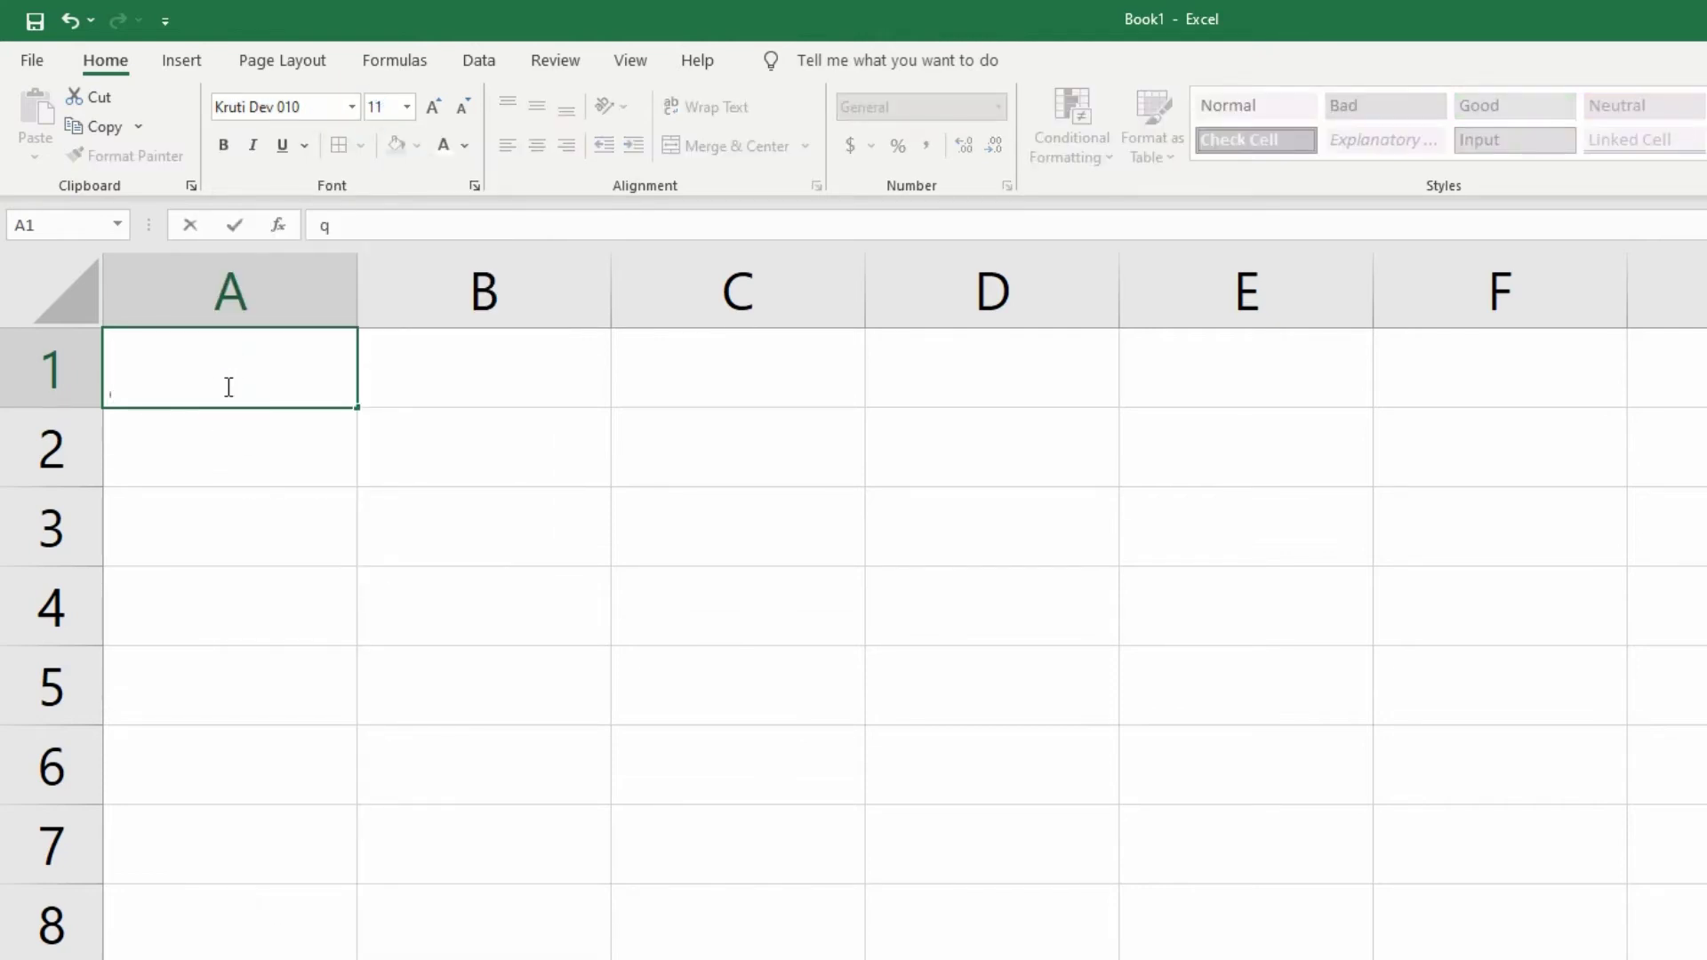
{"action": "key", "text": "Escape"}
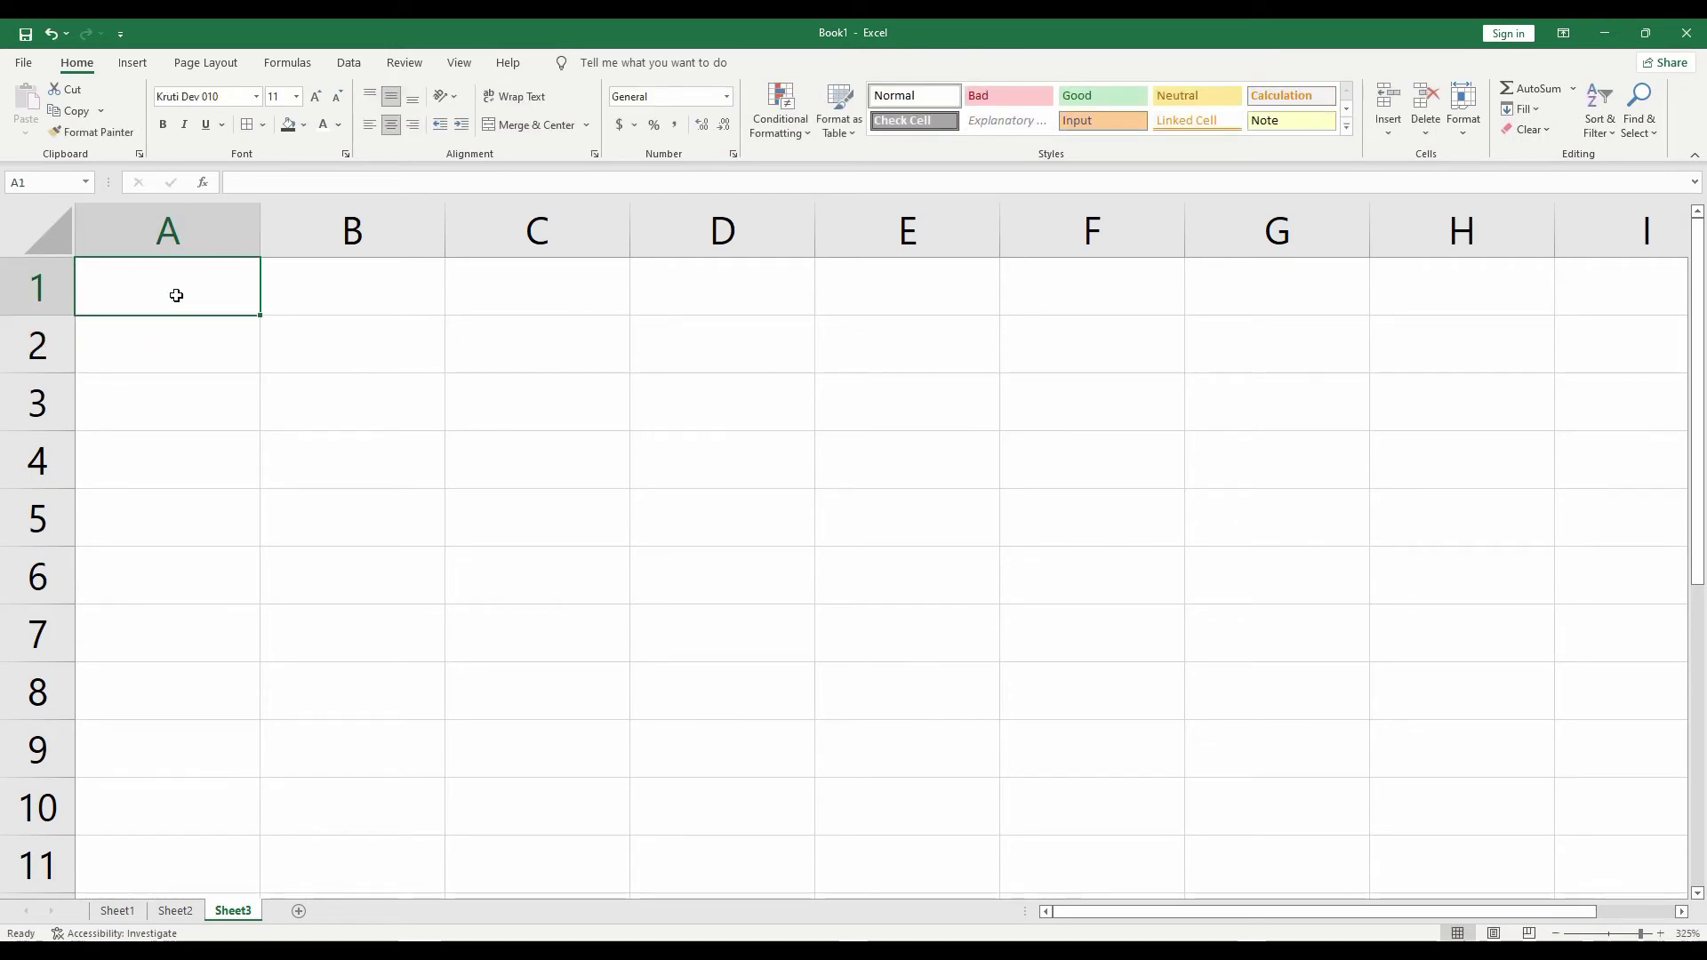
{"action": "type", "text": "Q"}
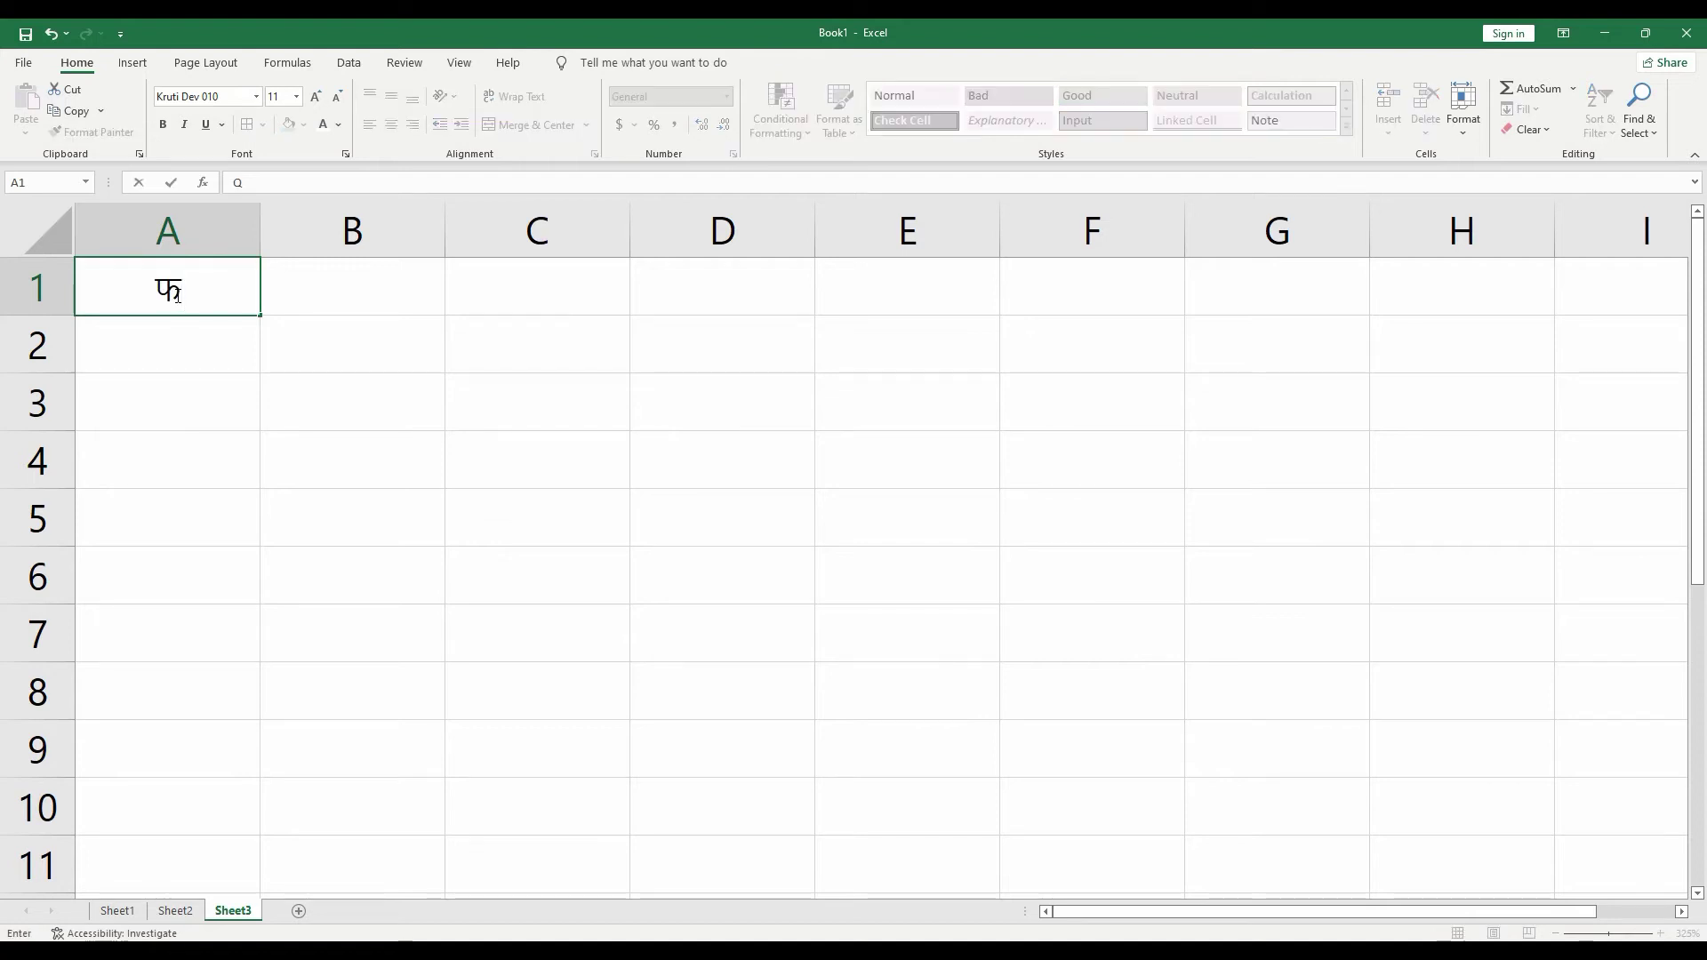
{"action": "type", "text": "hV"}
{"action": "key", "text": "Return"}
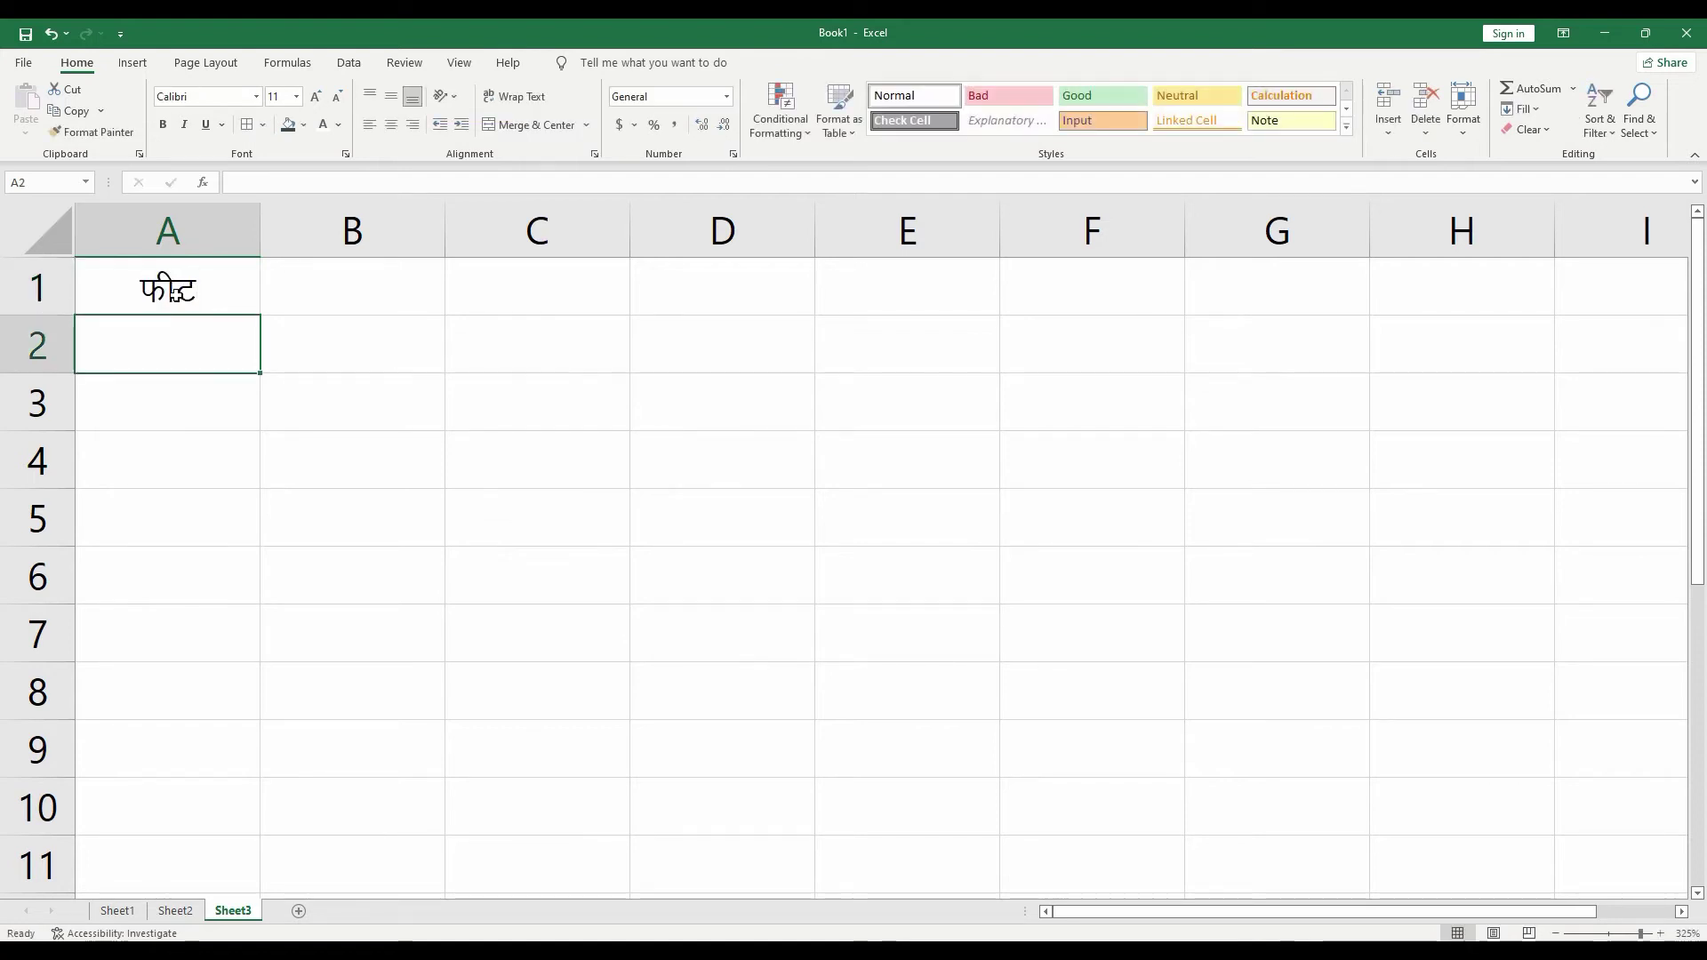
{"action": "left_click", "coordinate": [344, 282]}
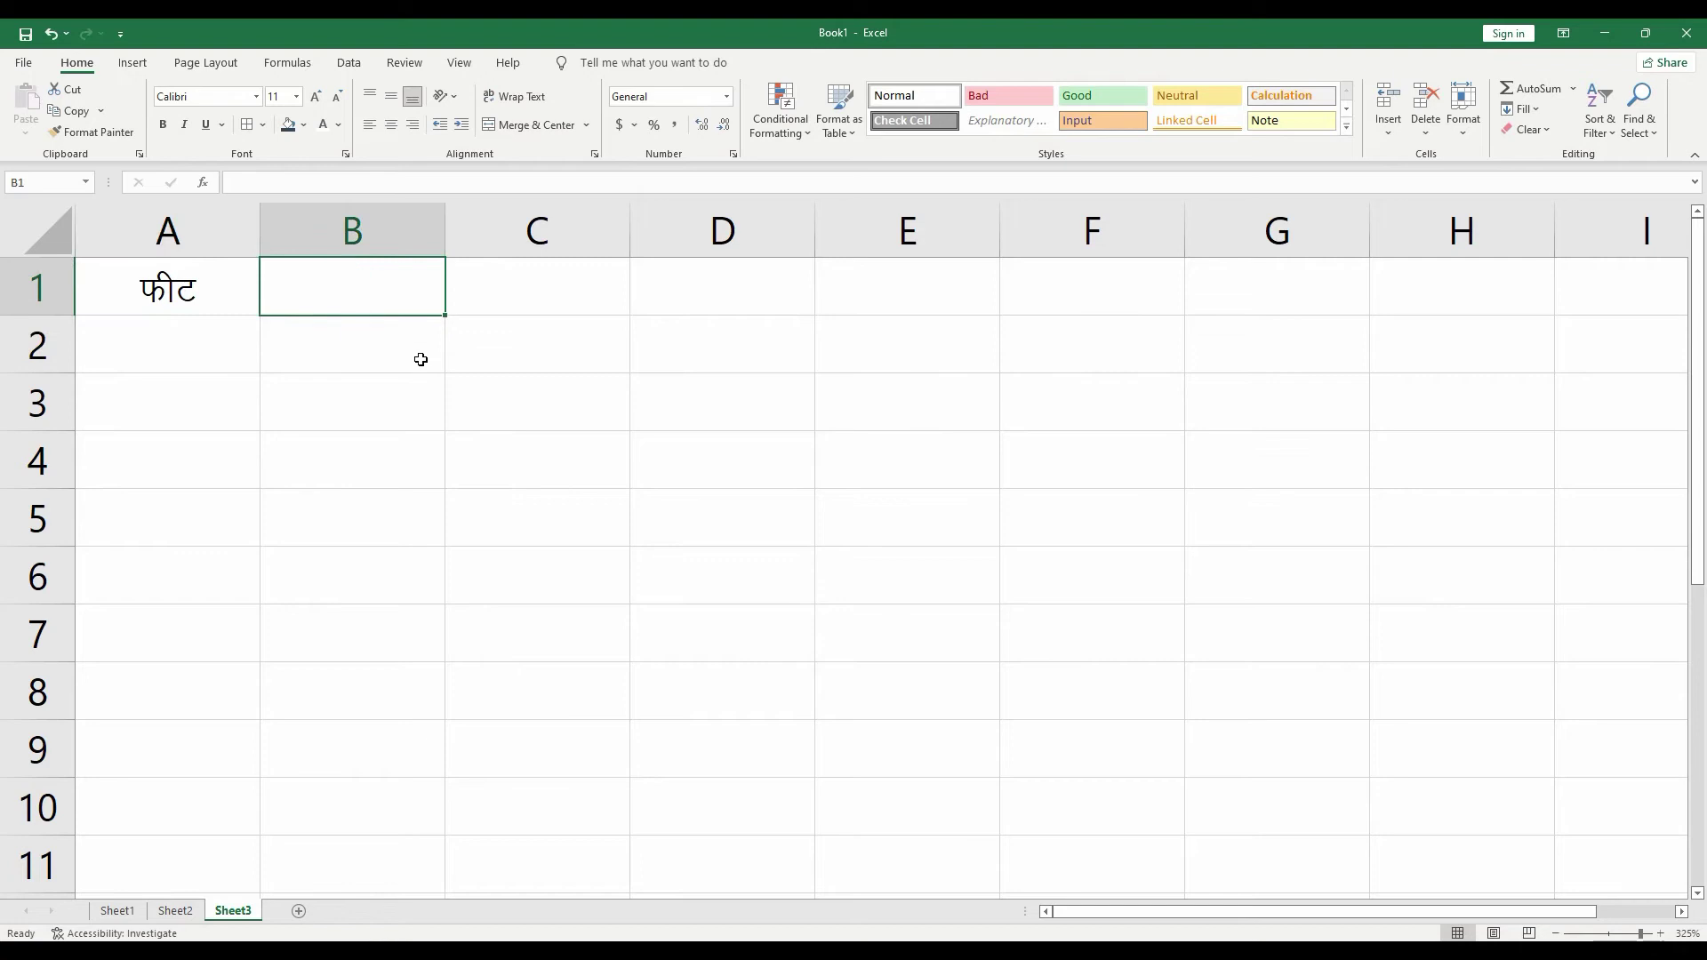
{"action": "type", "text": "ehVj"}
{"action": "key", "text": "Return"}
Enter 1 in A2 and the feet-to-metre formula =A2/3.281 in B2
{"action": "type", "text": "1"}
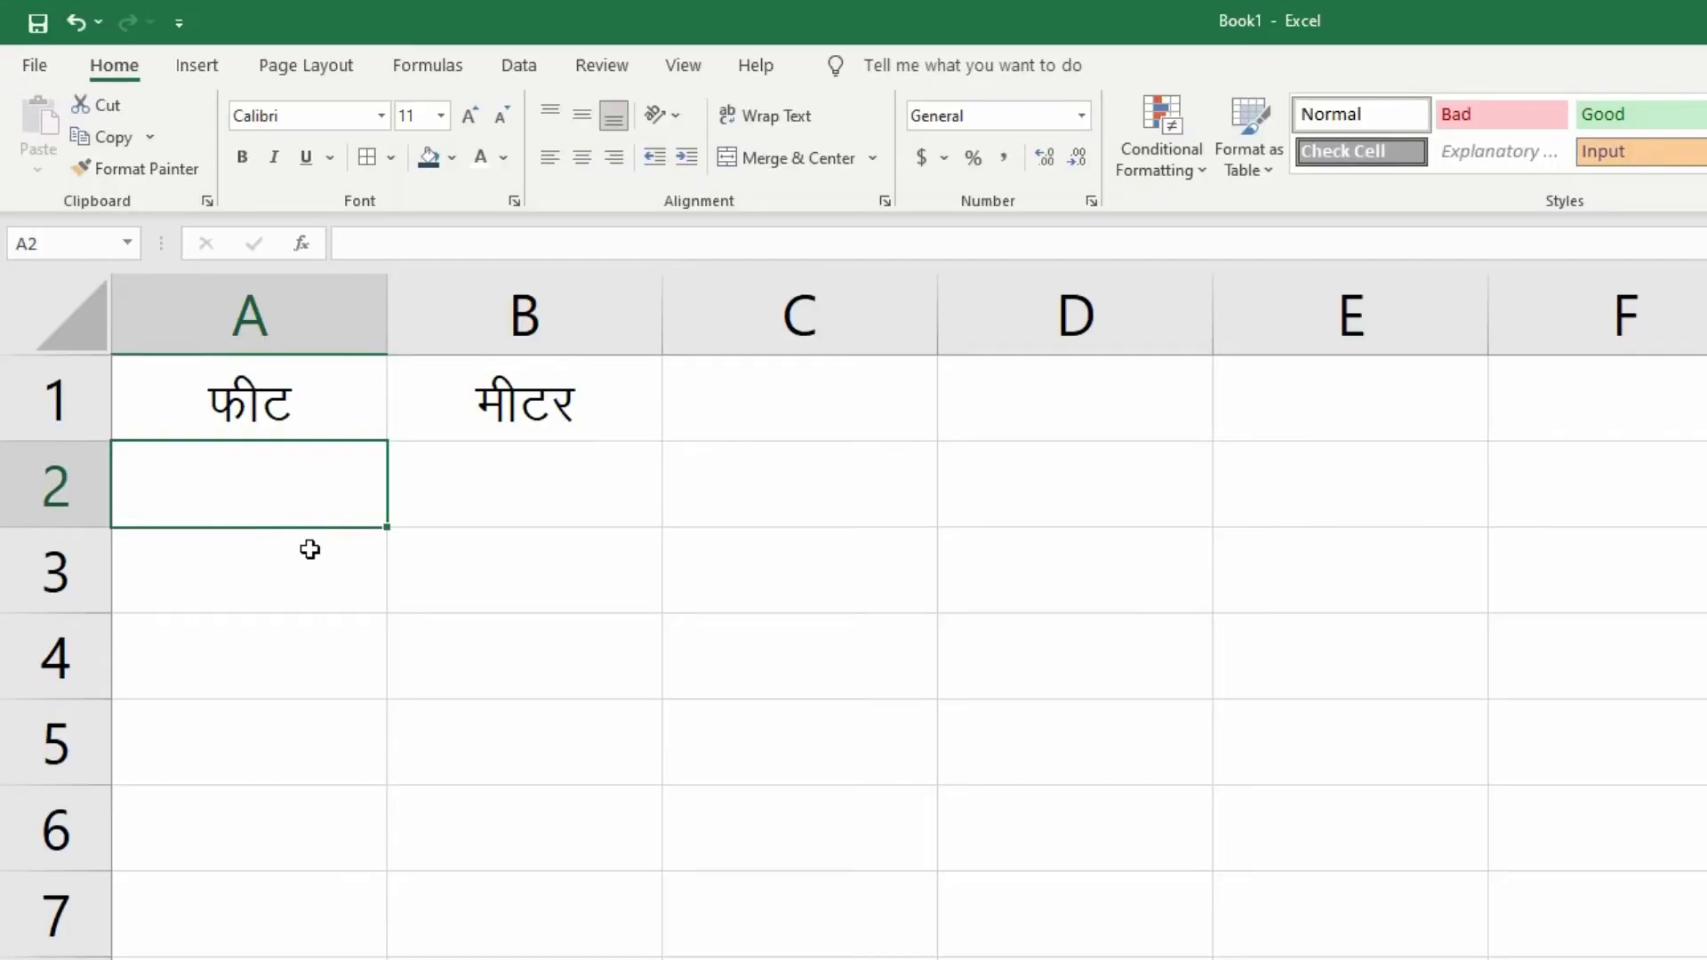
{"action": "key", "text": "Tab"}
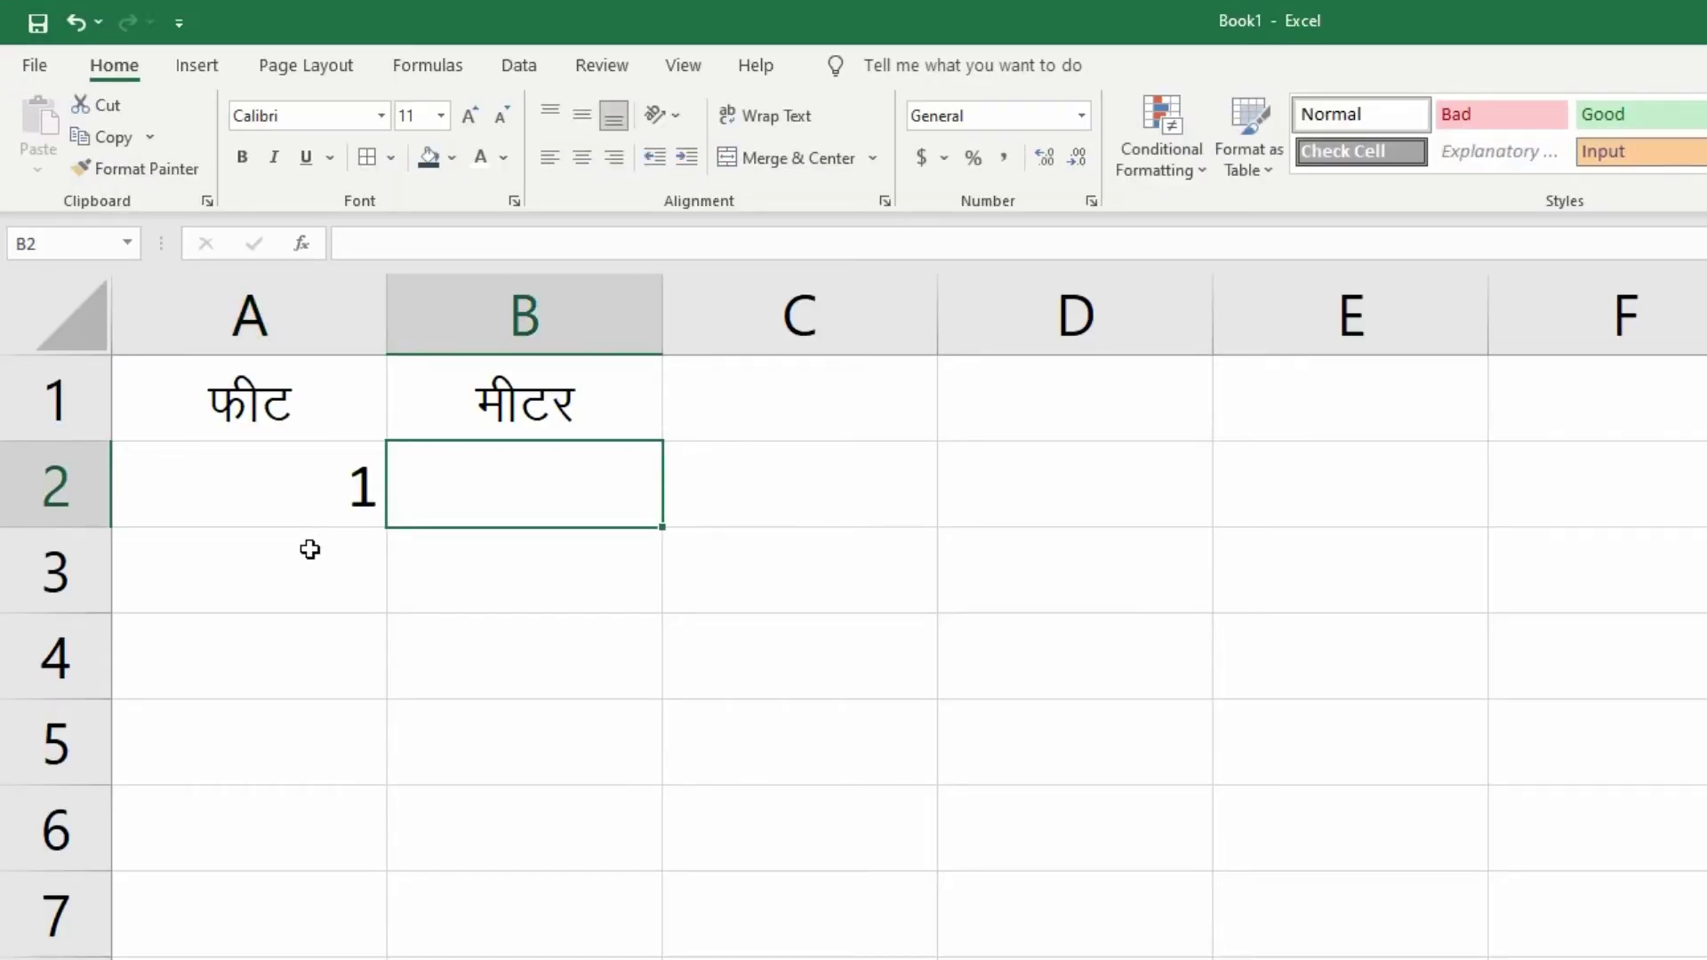
{"action": "type", "text": "="}
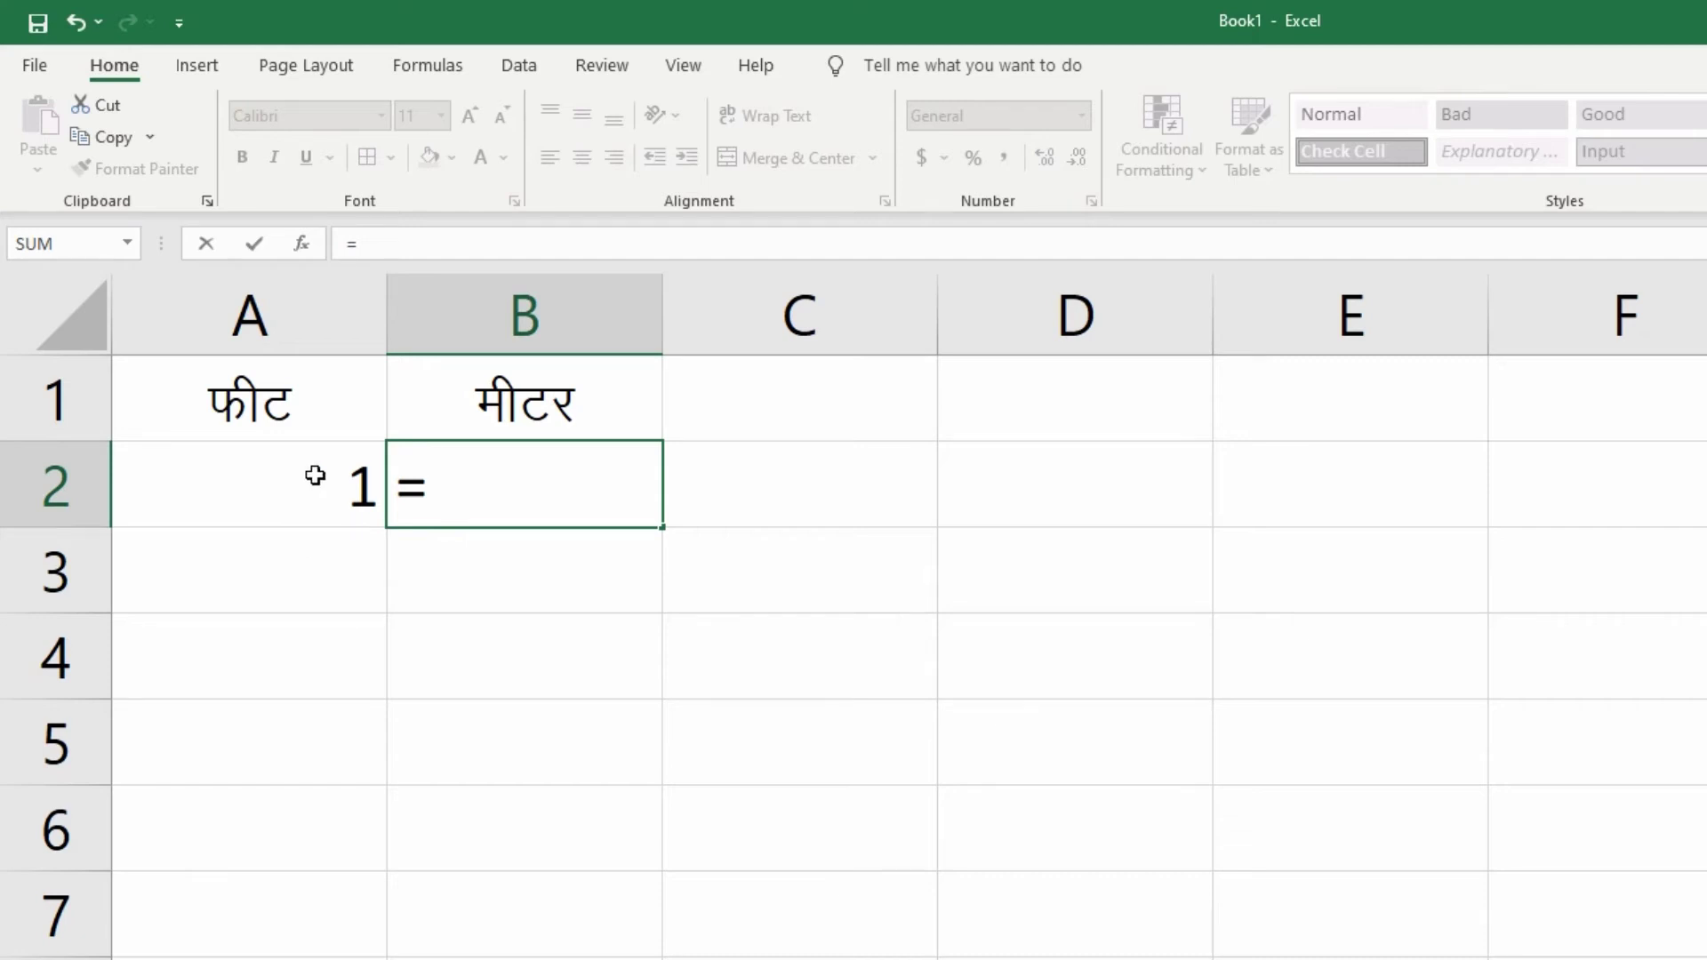
{"action": "left_click", "coordinate": [281, 497]}
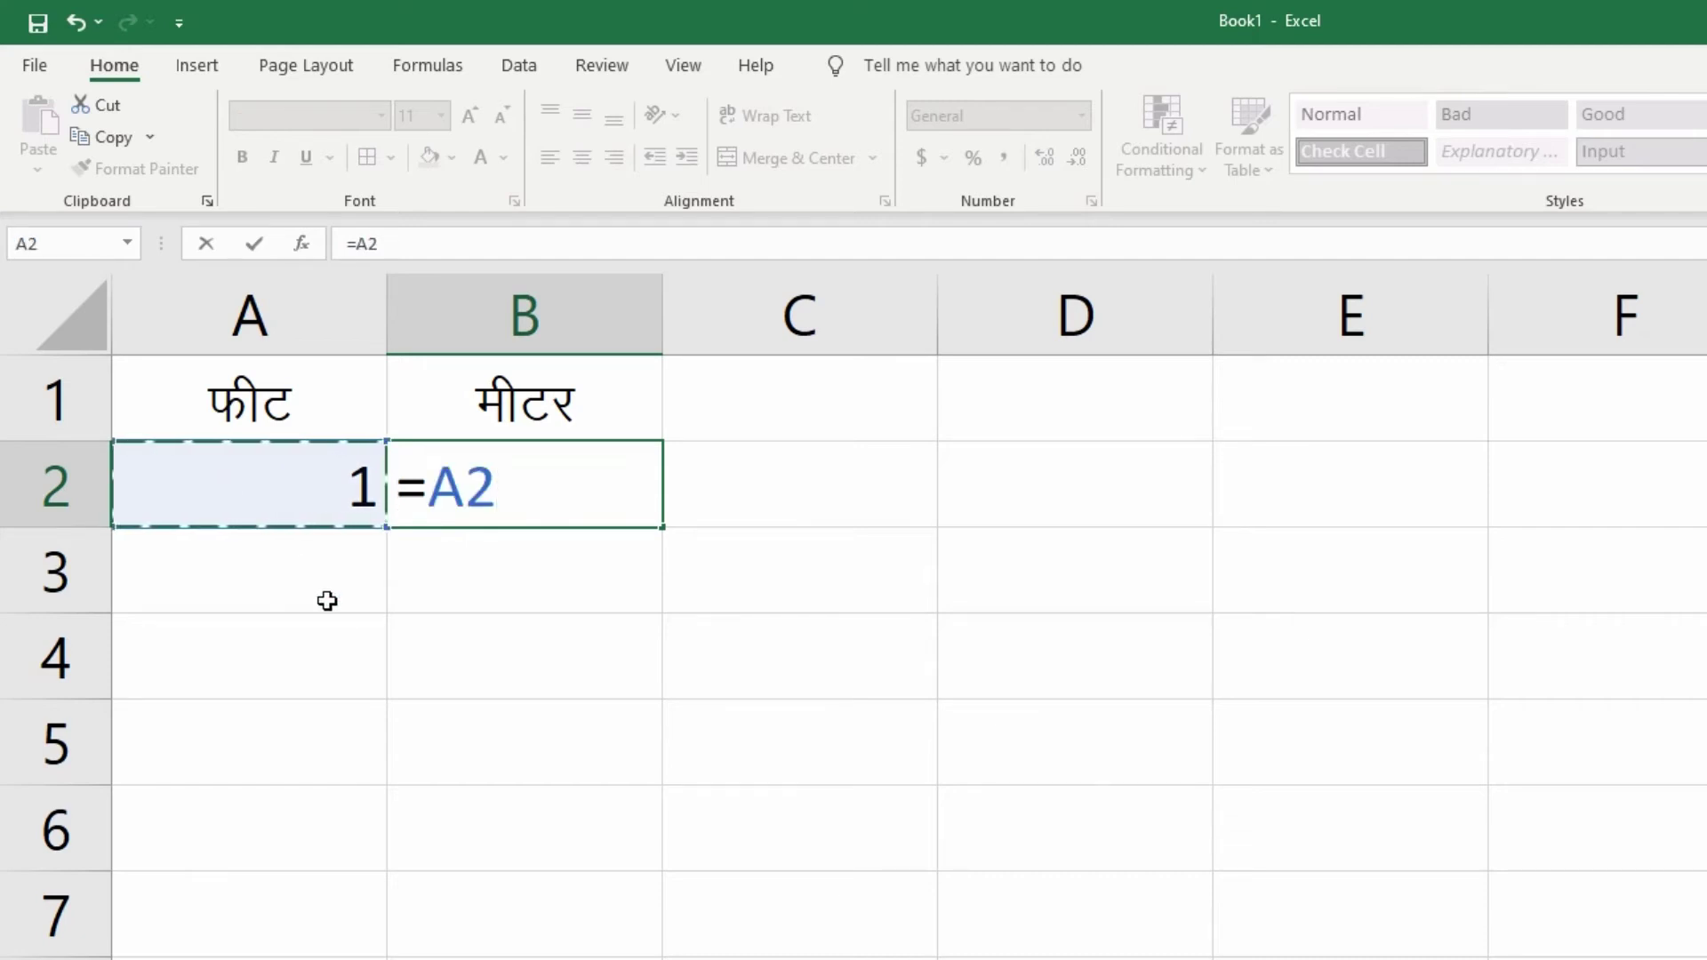
{"action": "type", "text": "/"}
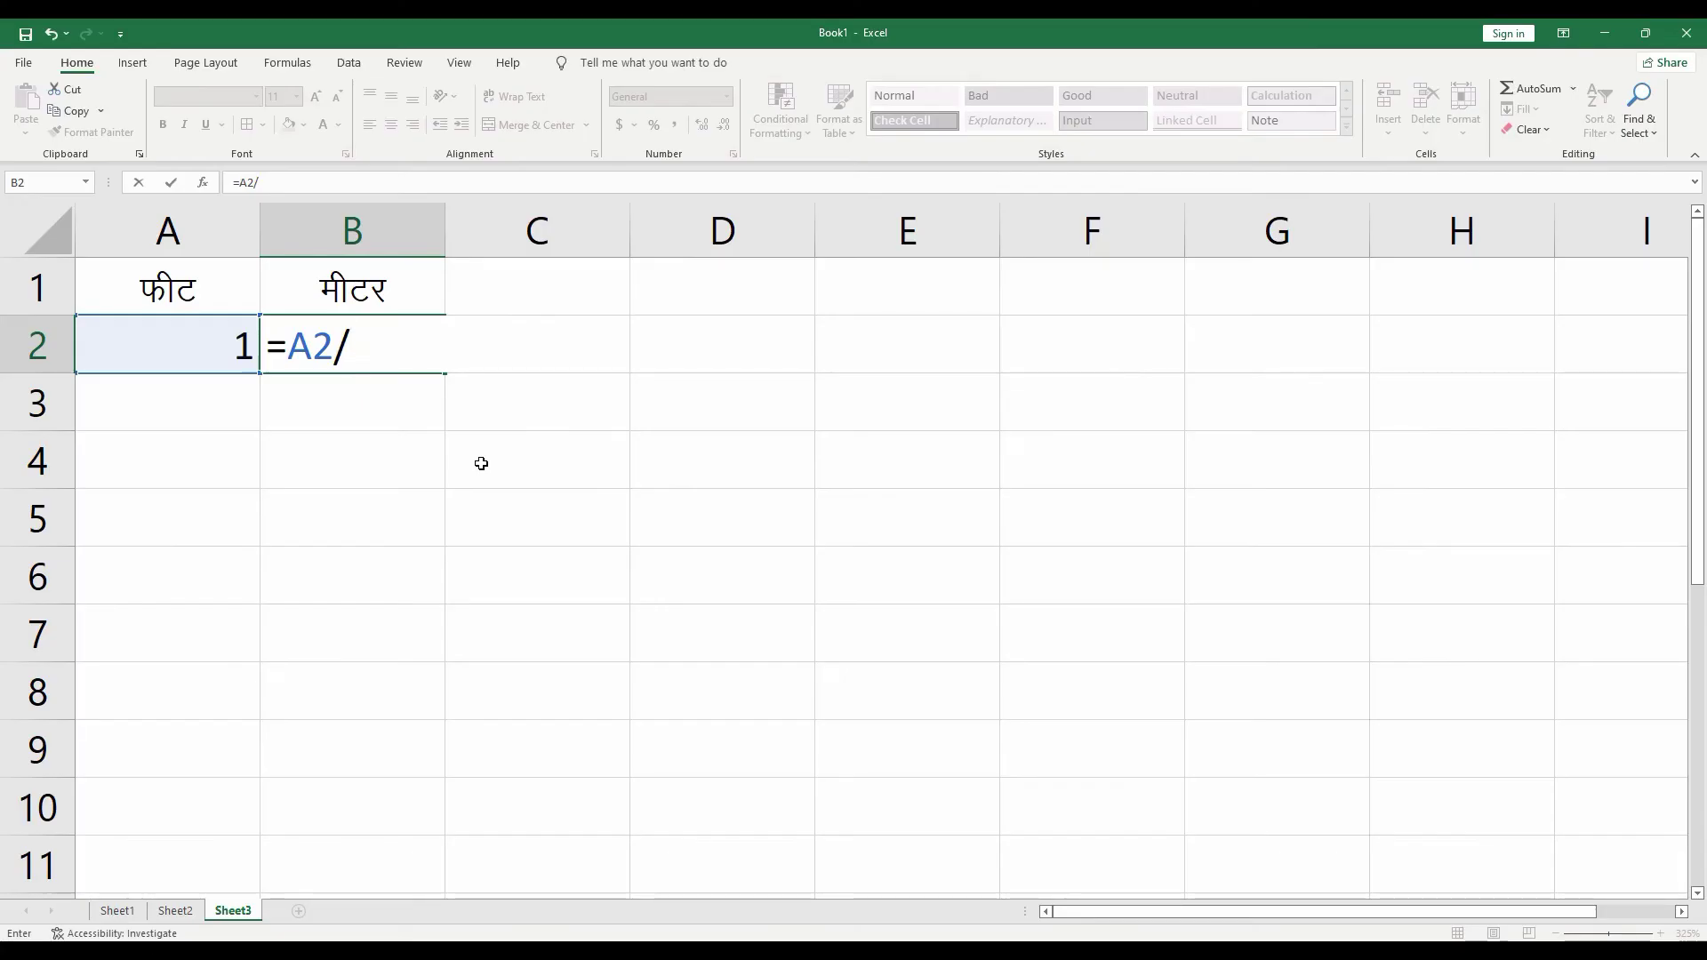
{"action": "type", "text": "3.281"}
{"action": "key", "text": "Return"}
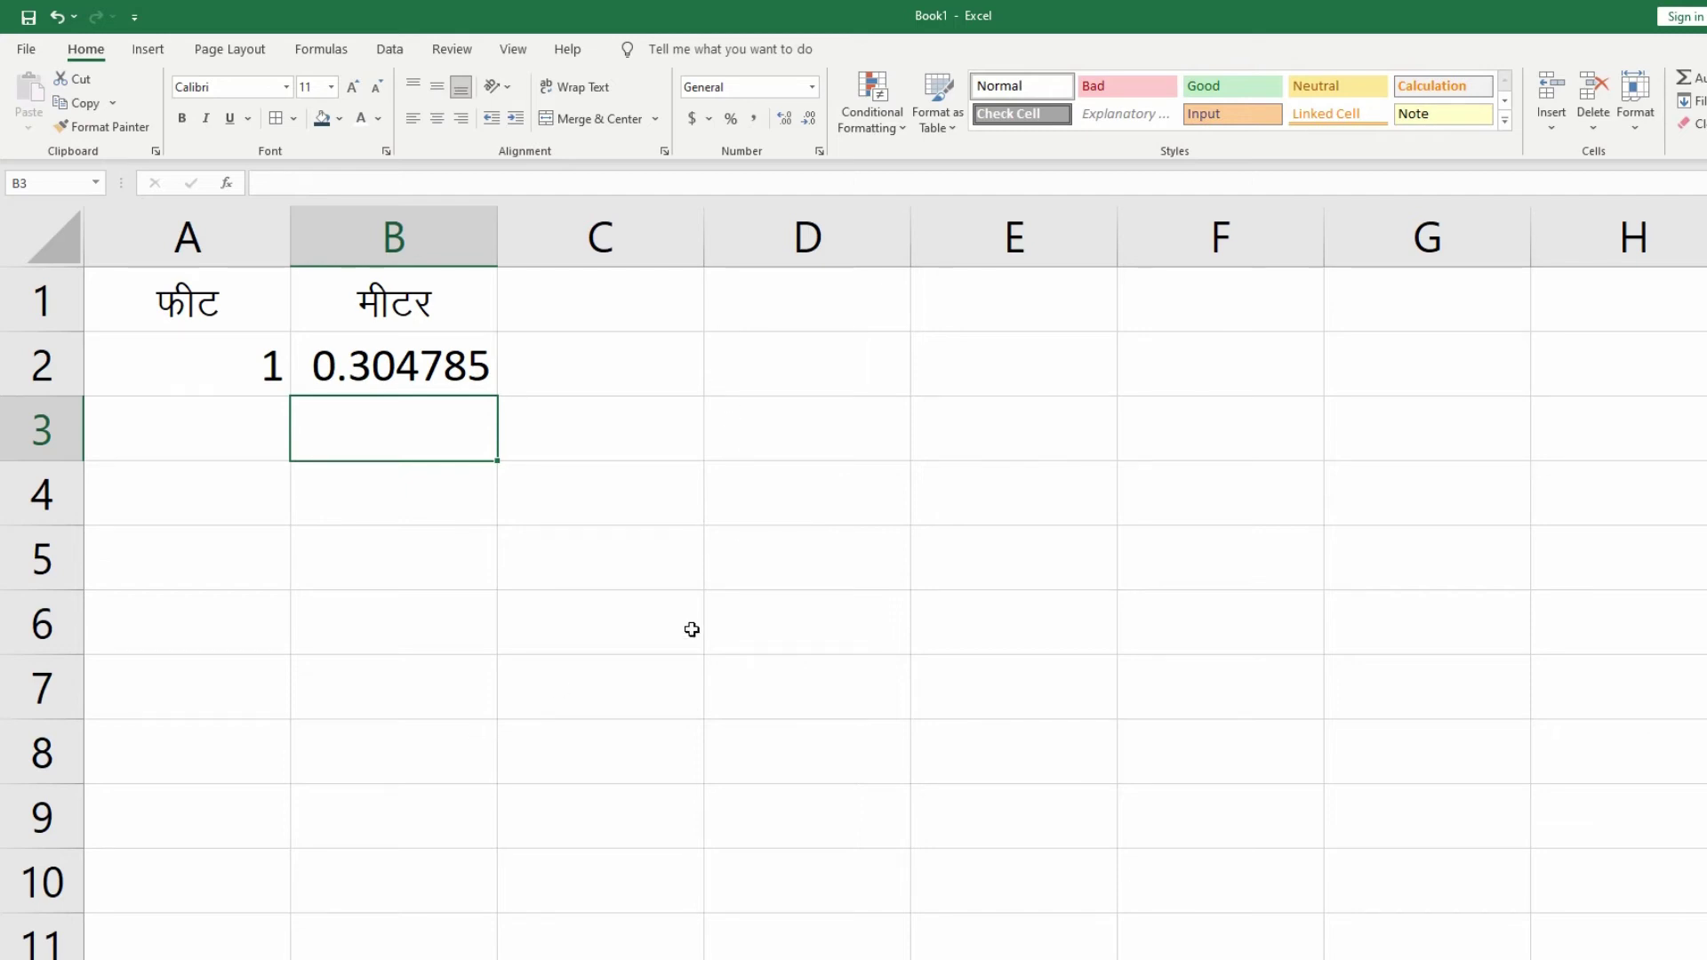
Fill the range G3:S28 with the recently used dark blue-grey color as a board background
{"action": "scroll", "coordinate": [692, 629], "scroll_direction": "down", "scroll_amount": 4}
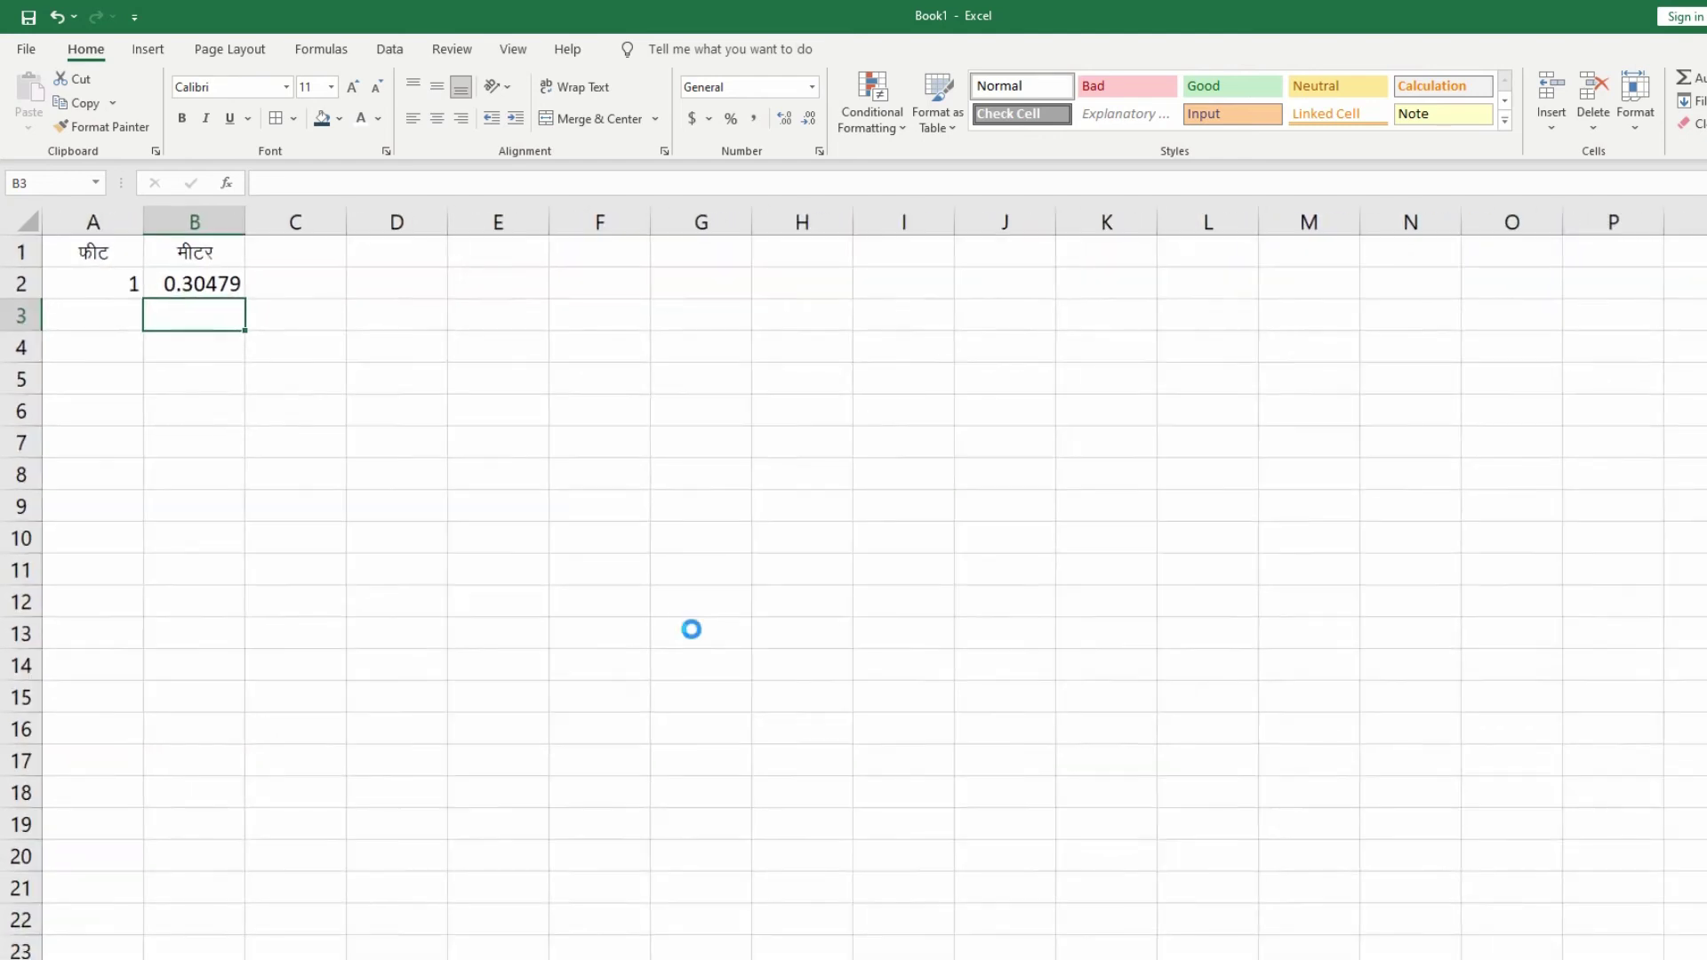
{"action": "scroll", "coordinate": [692, 630], "scroll_direction": "down", "scroll_amount": 2}
{"action": "left_click_drag", "start_coordinate": [506, 292], "coordinate": [1395, 856]}
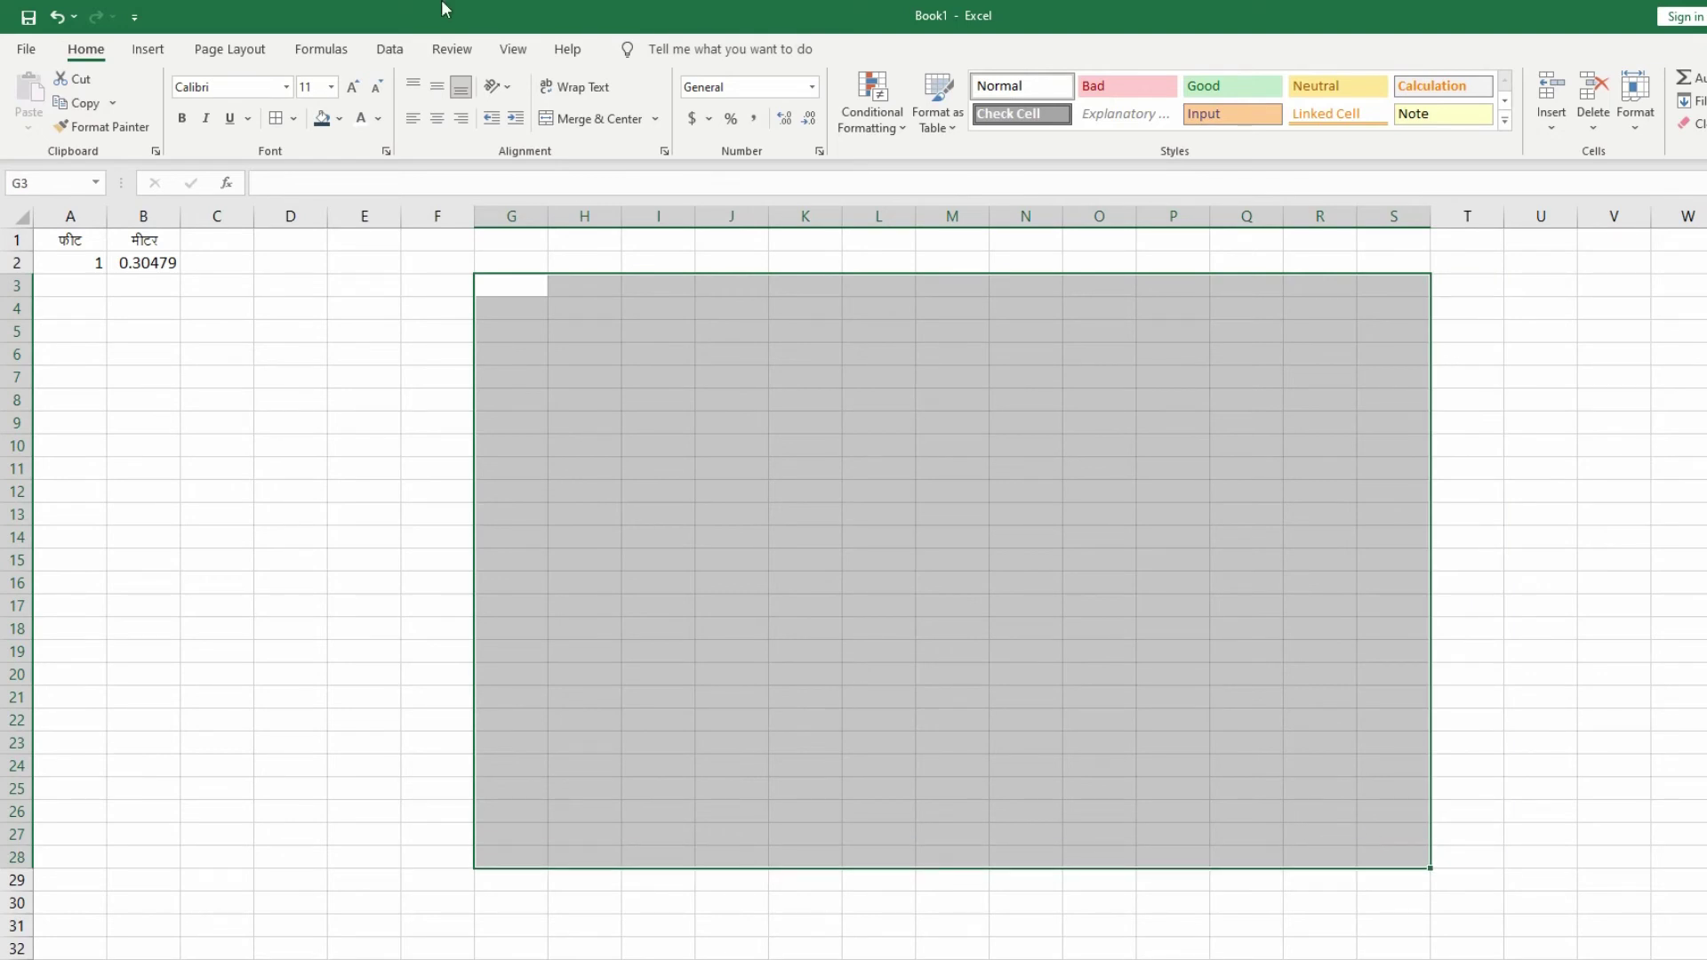
{"action": "left_click", "coordinate": [341, 120]}
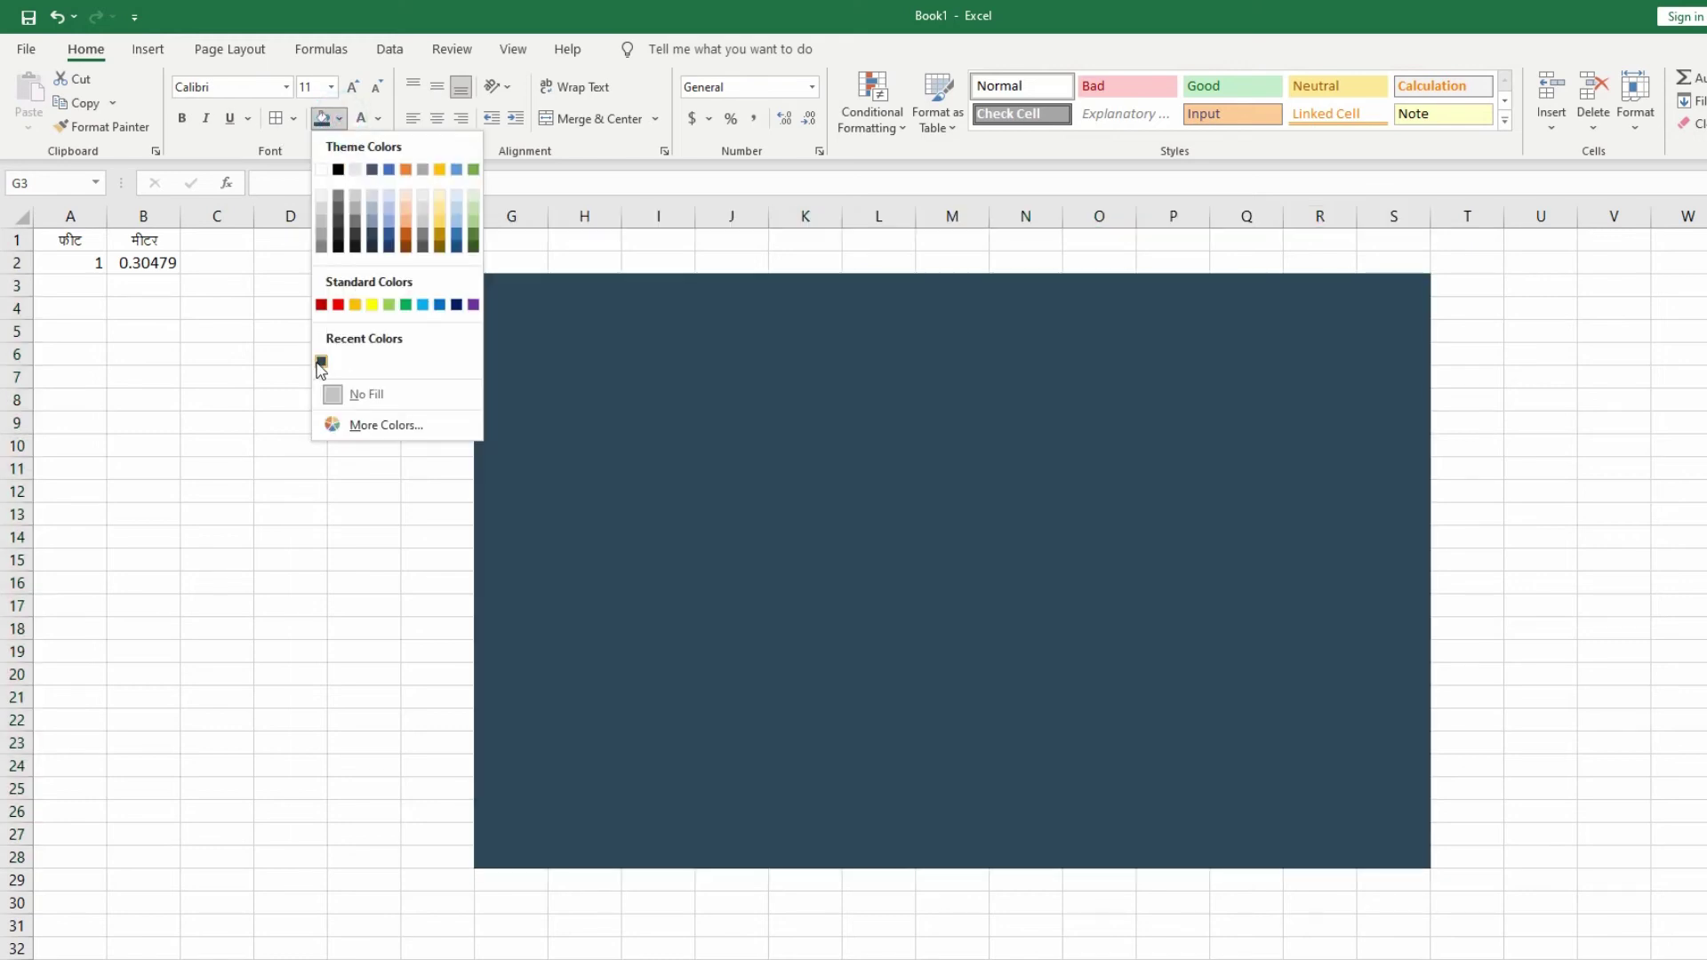
{"action": "left_click", "coordinate": [321, 362]}
{"action": "left_click", "coordinate": [904, 537]}
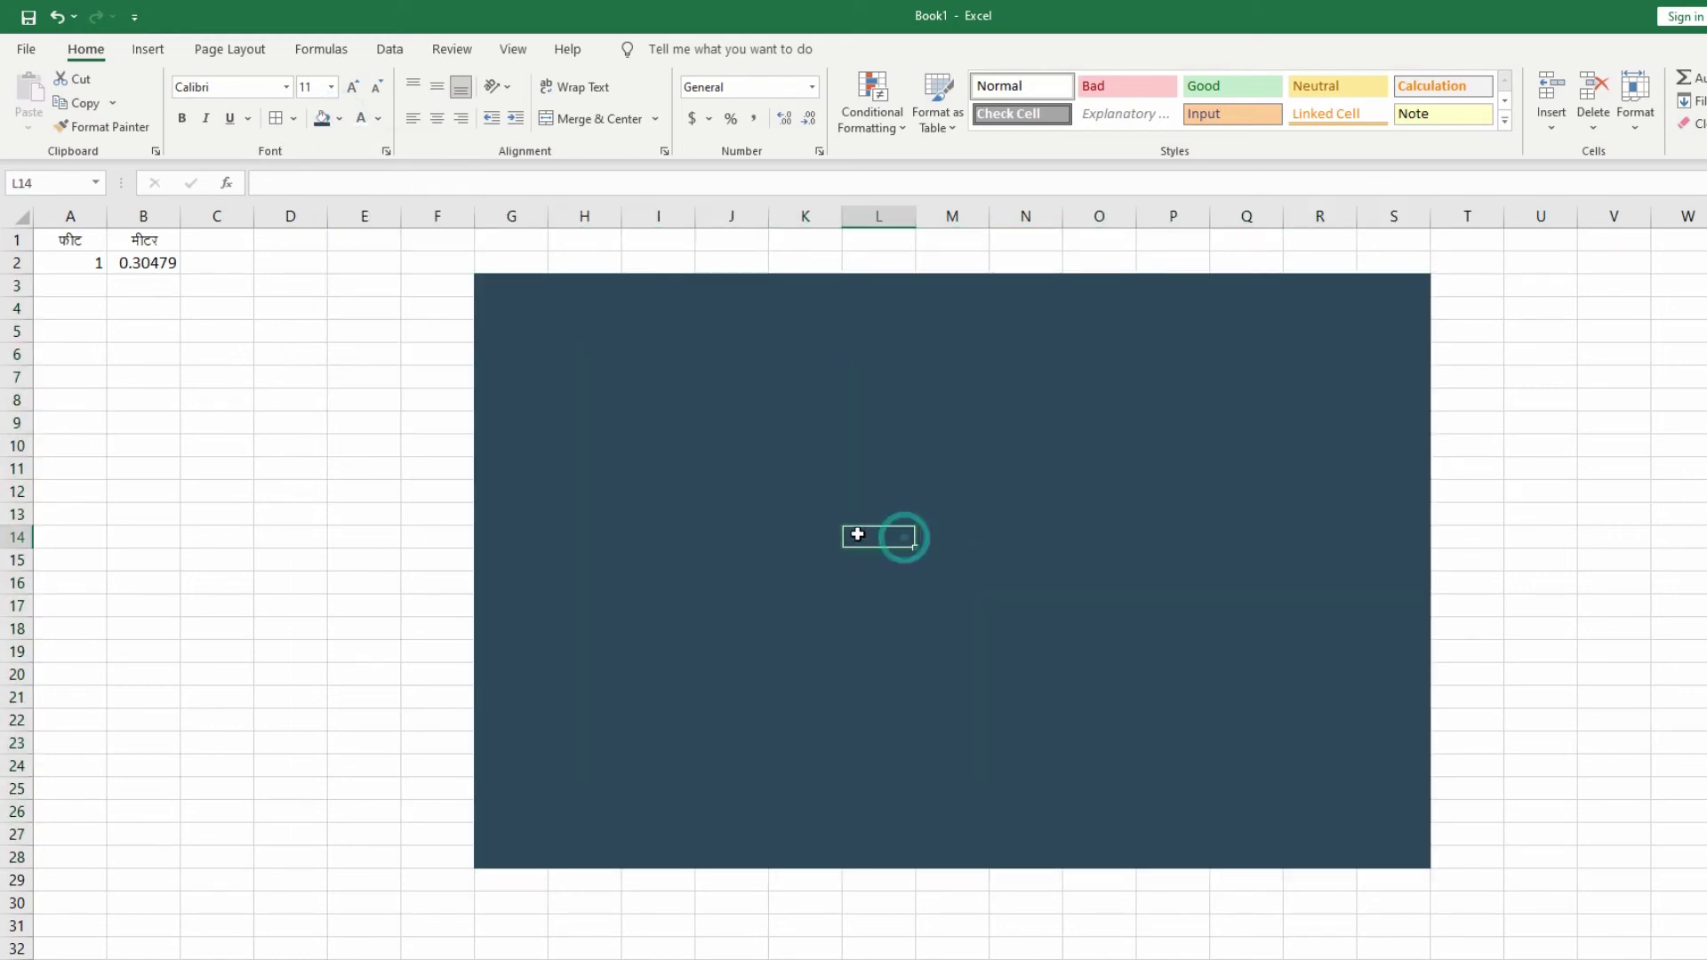
Merge and center L11:N14 with the formula =A2, formatted in white at font size 36
{"action": "left_click_drag", "start_coordinate": [875, 469], "coordinate": [1057, 548]}
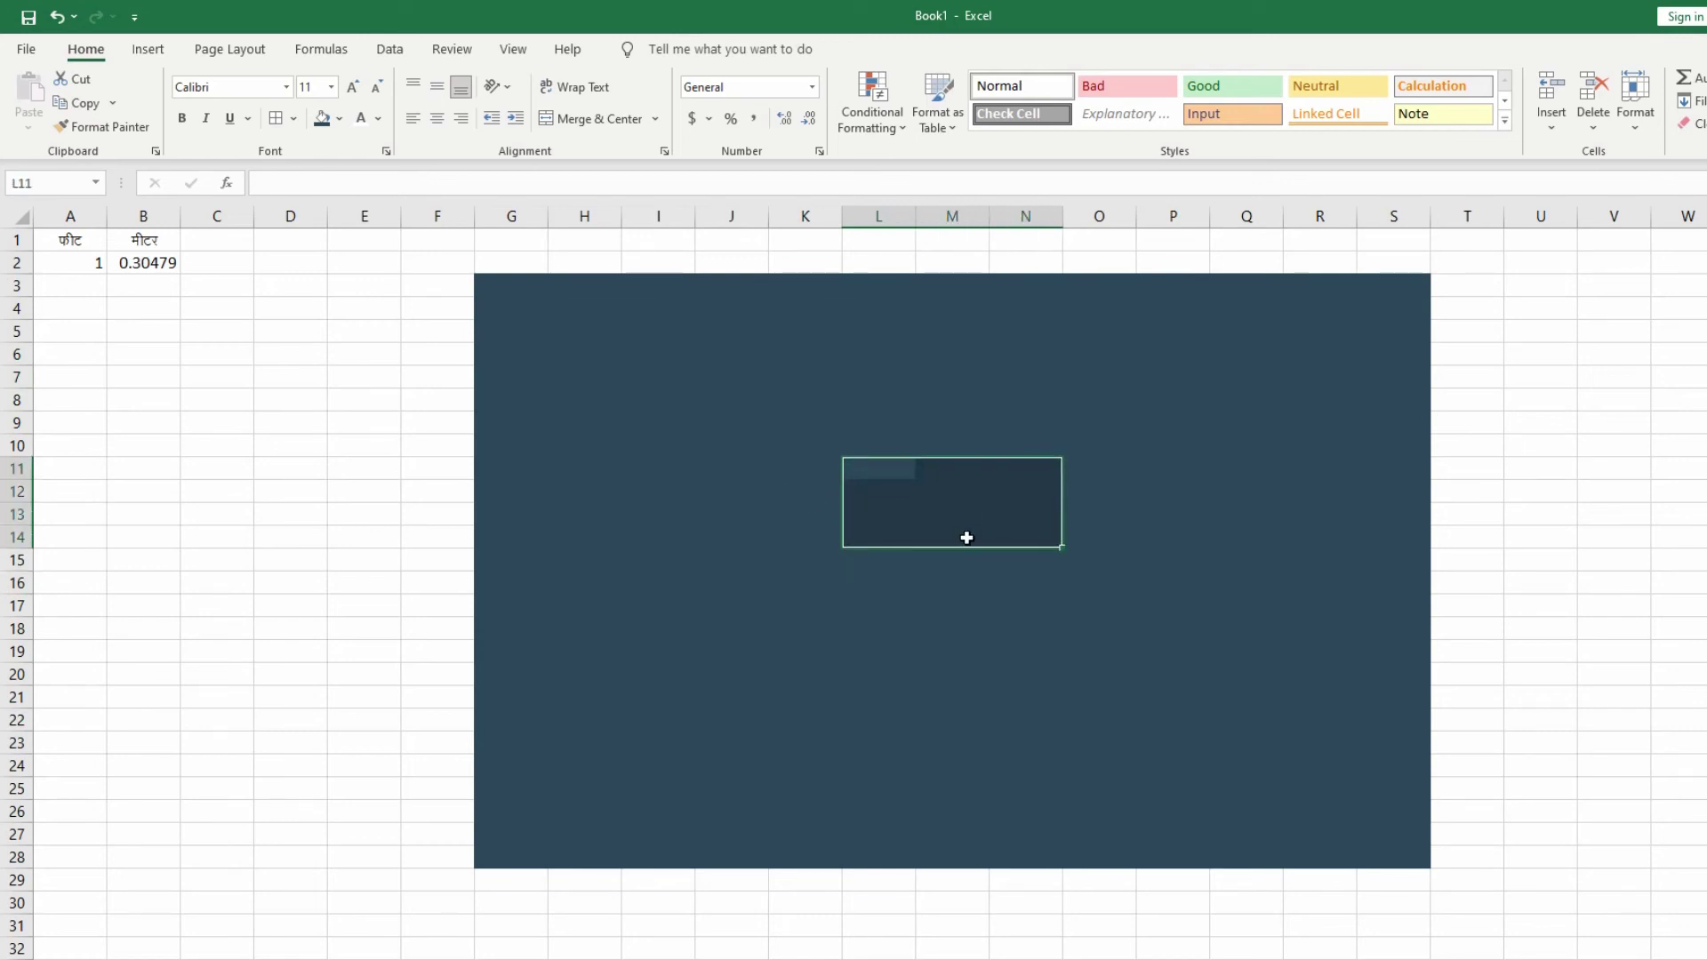
{"action": "left_click", "coordinate": [592, 118]}
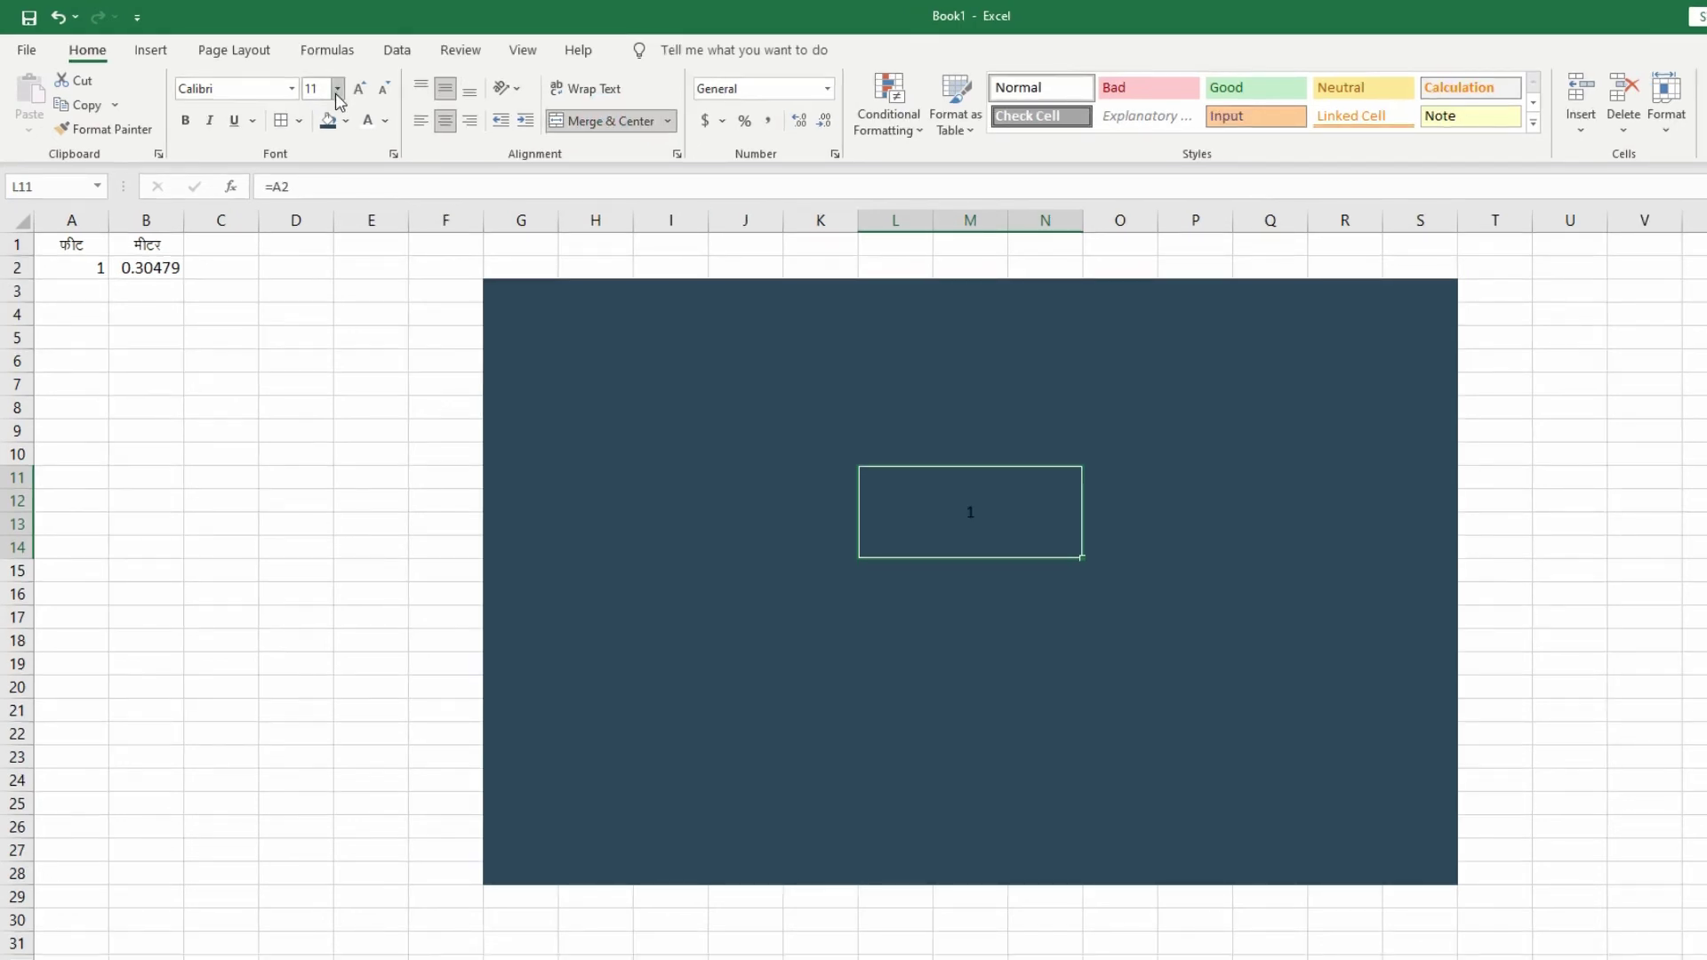
{"action": "left_click", "coordinate": [331, 86]}
{"action": "left_click", "coordinate": [320, 418]}
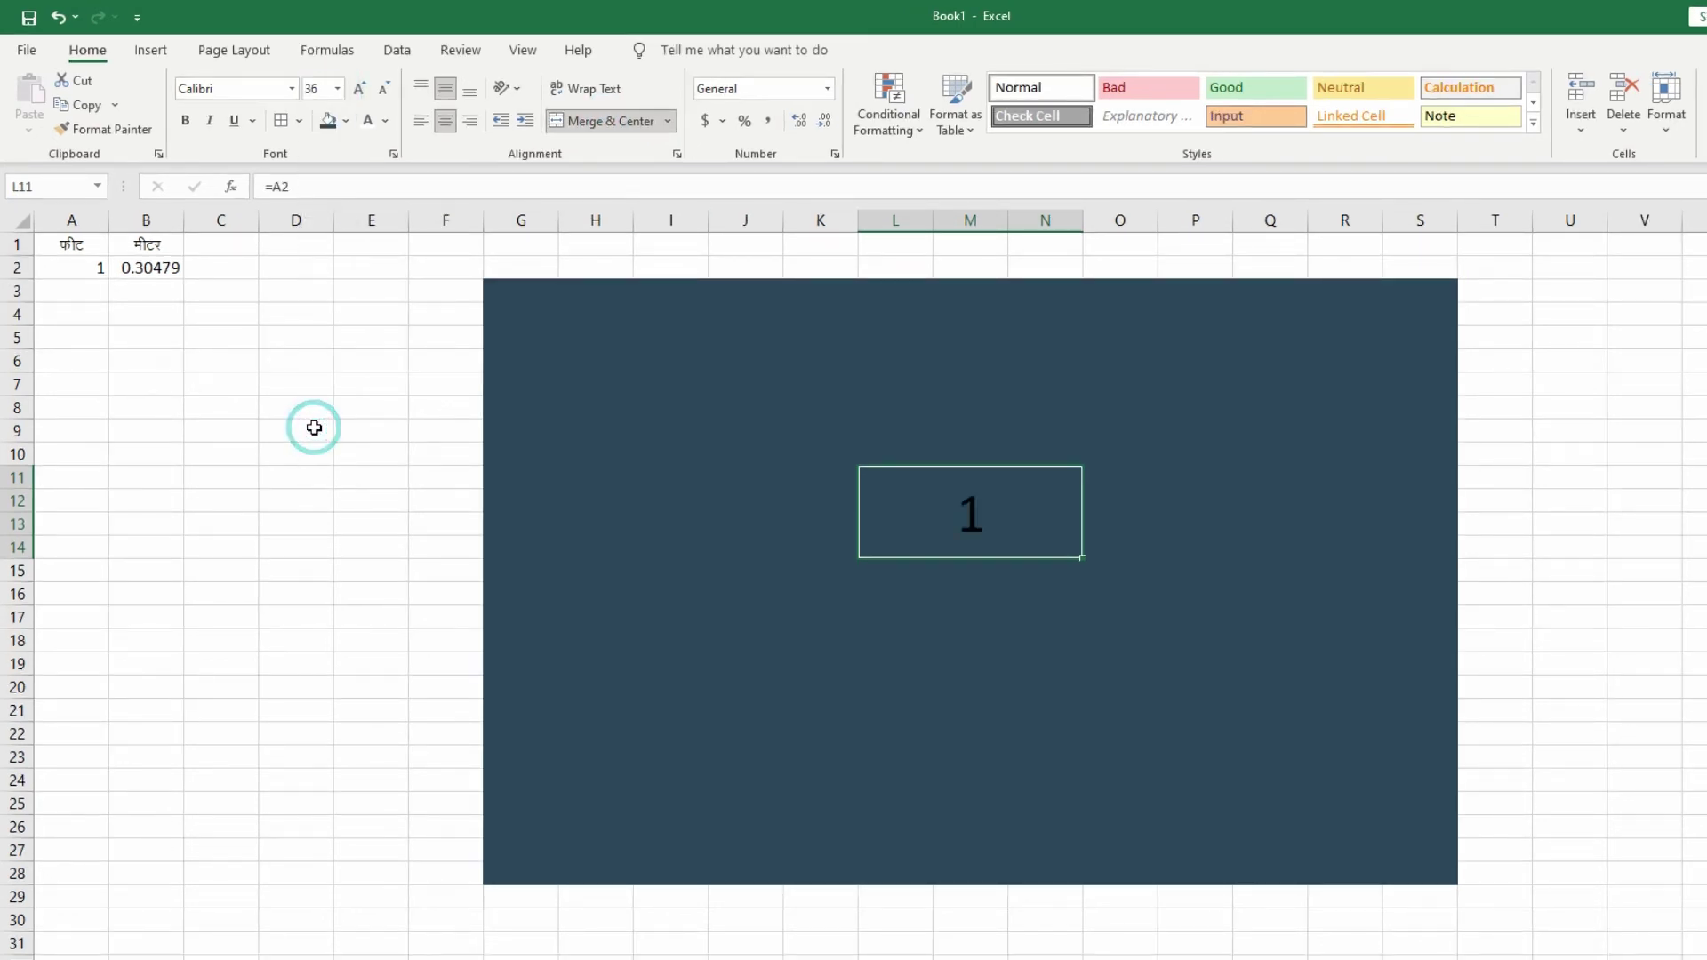
{"action": "left_click", "coordinate": [368, 124]}
{"action": "left_click", "coordinate": [978, 594]}
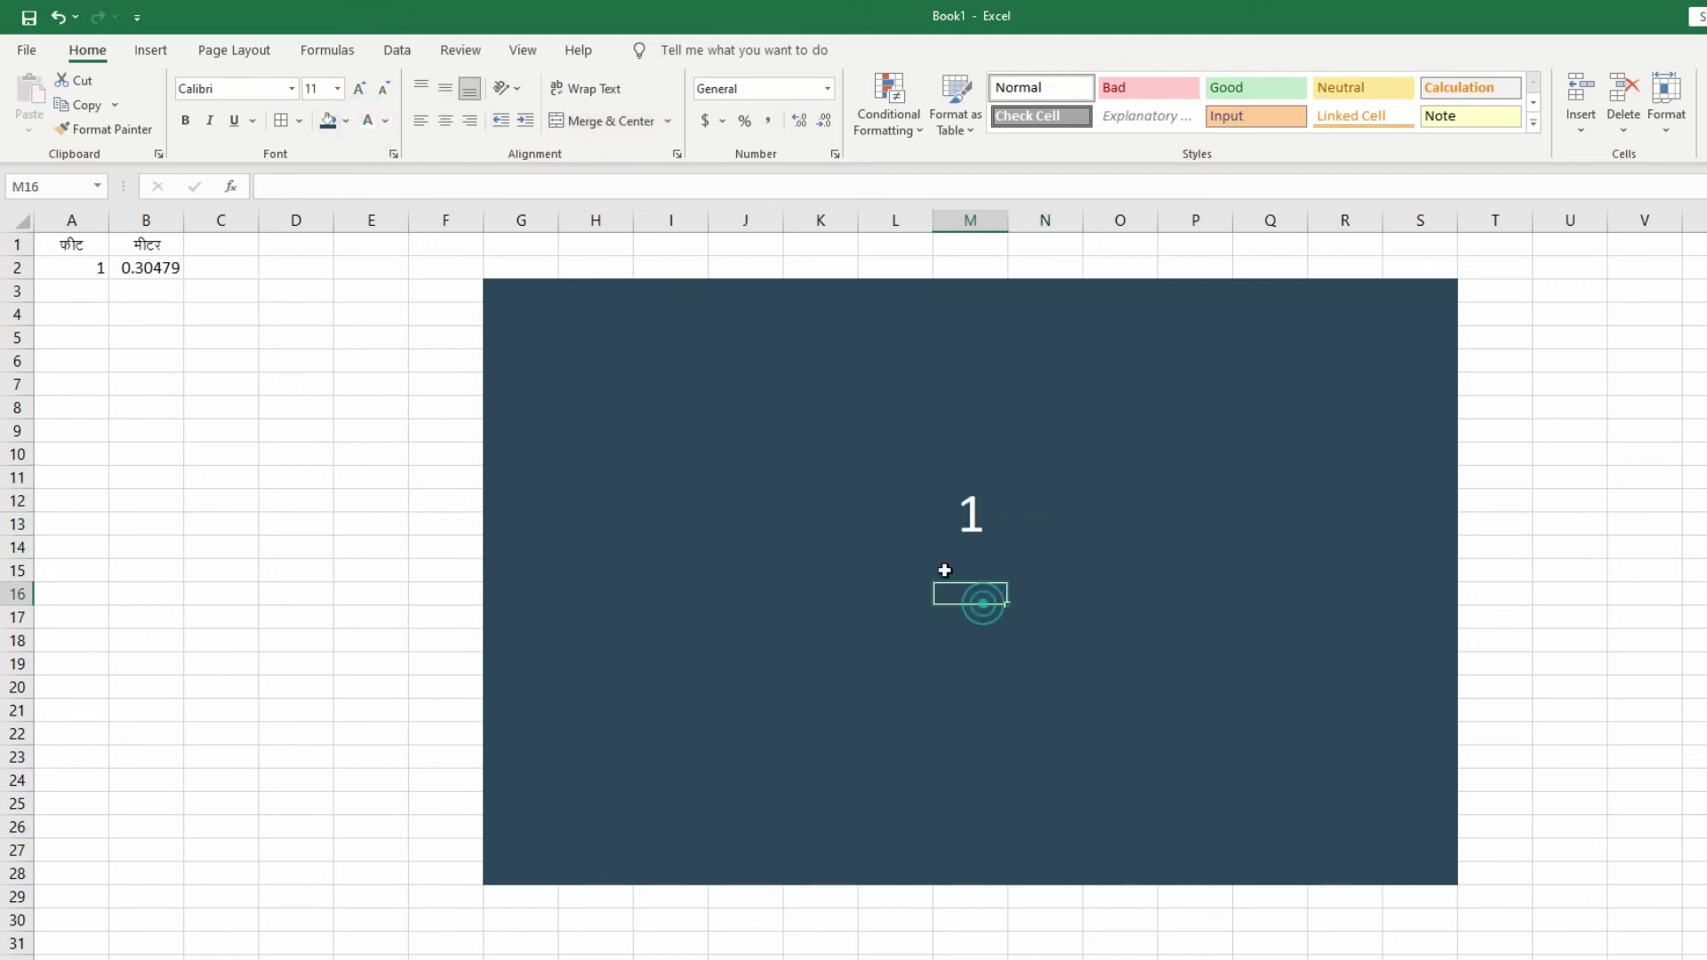
Add thick white borders to the top and left edges of the merged cell L11:N14 to form a division bracket
{"action": "left_click", "coordinate": [882, 461]}
{"action": "left_click", "coordinate": [895, 507]}
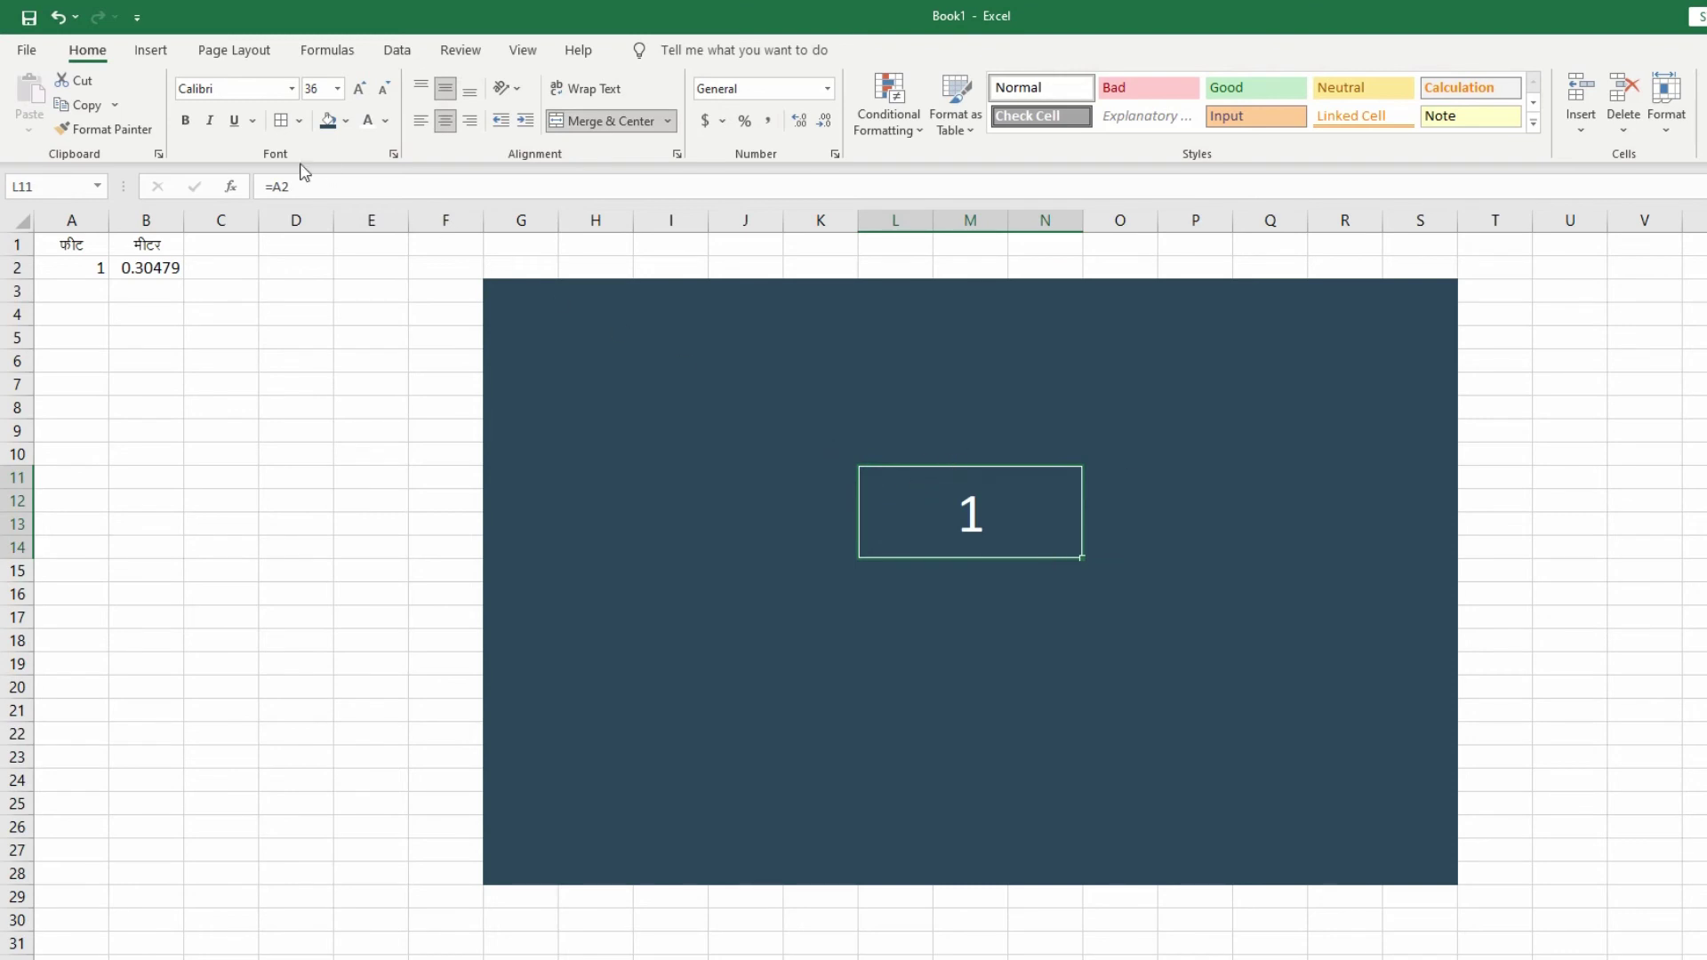
{"action": "left_click", "coordinate": [299, 121]}
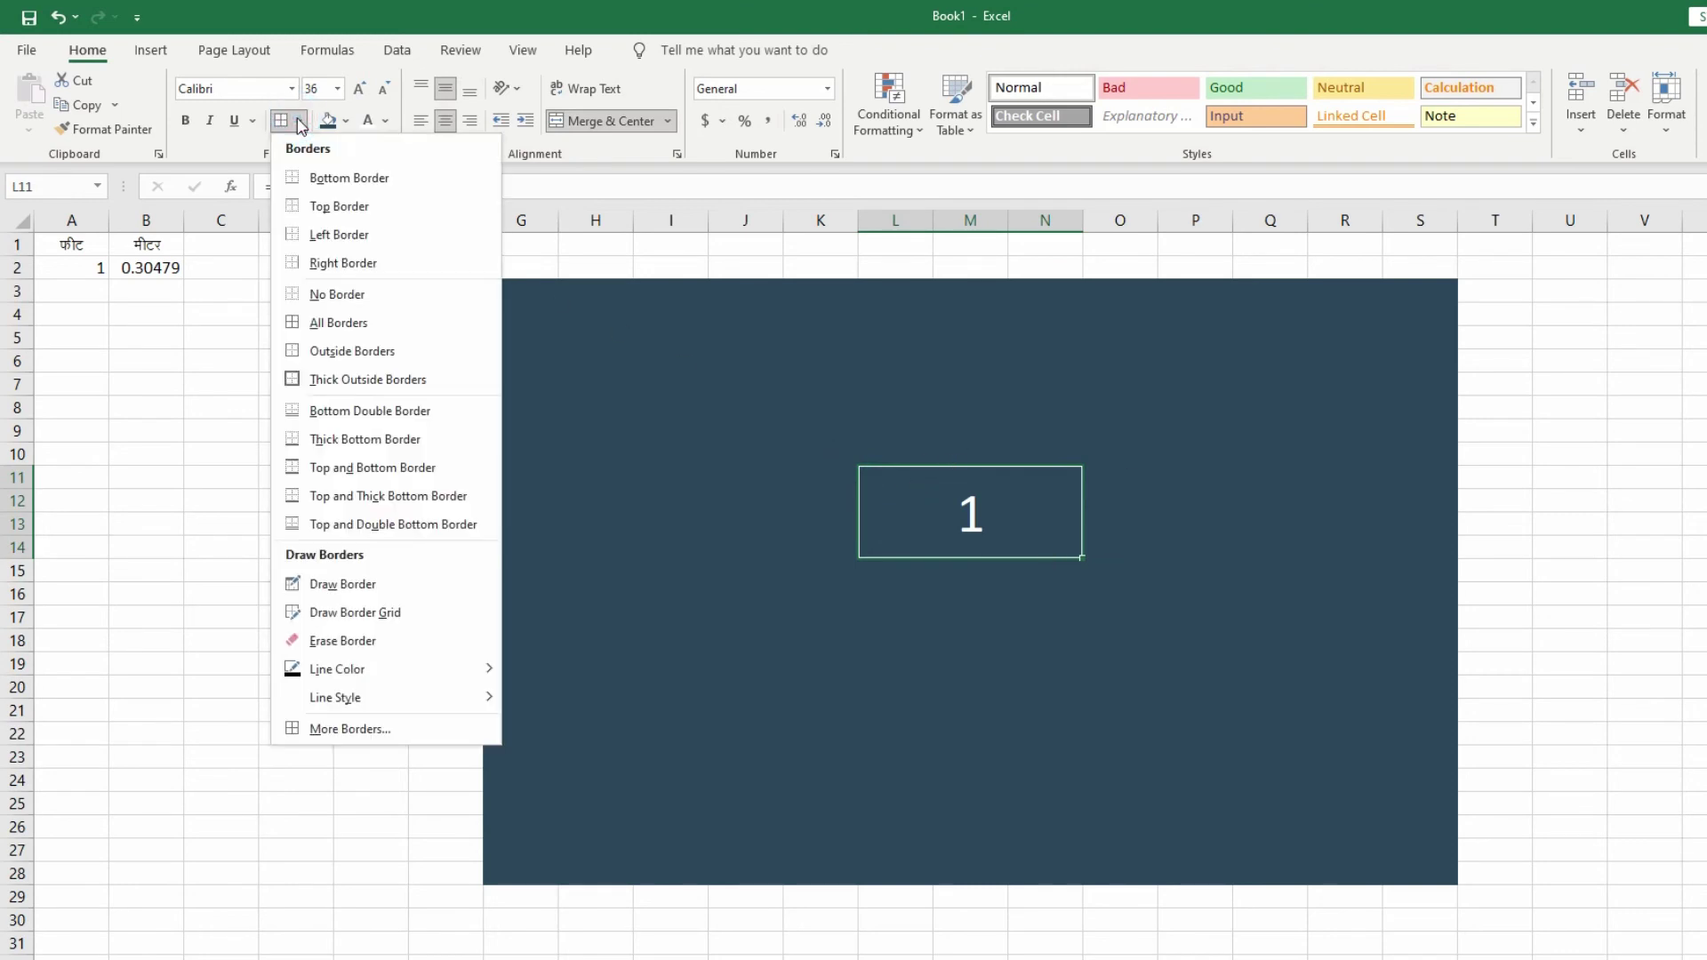
{"action": "left_click", "coordinate": [338, 729]}
{"action": "left_click", "coordinate": [959, 205]}
{"action": "left_click", "coordinate": [976, 265]}
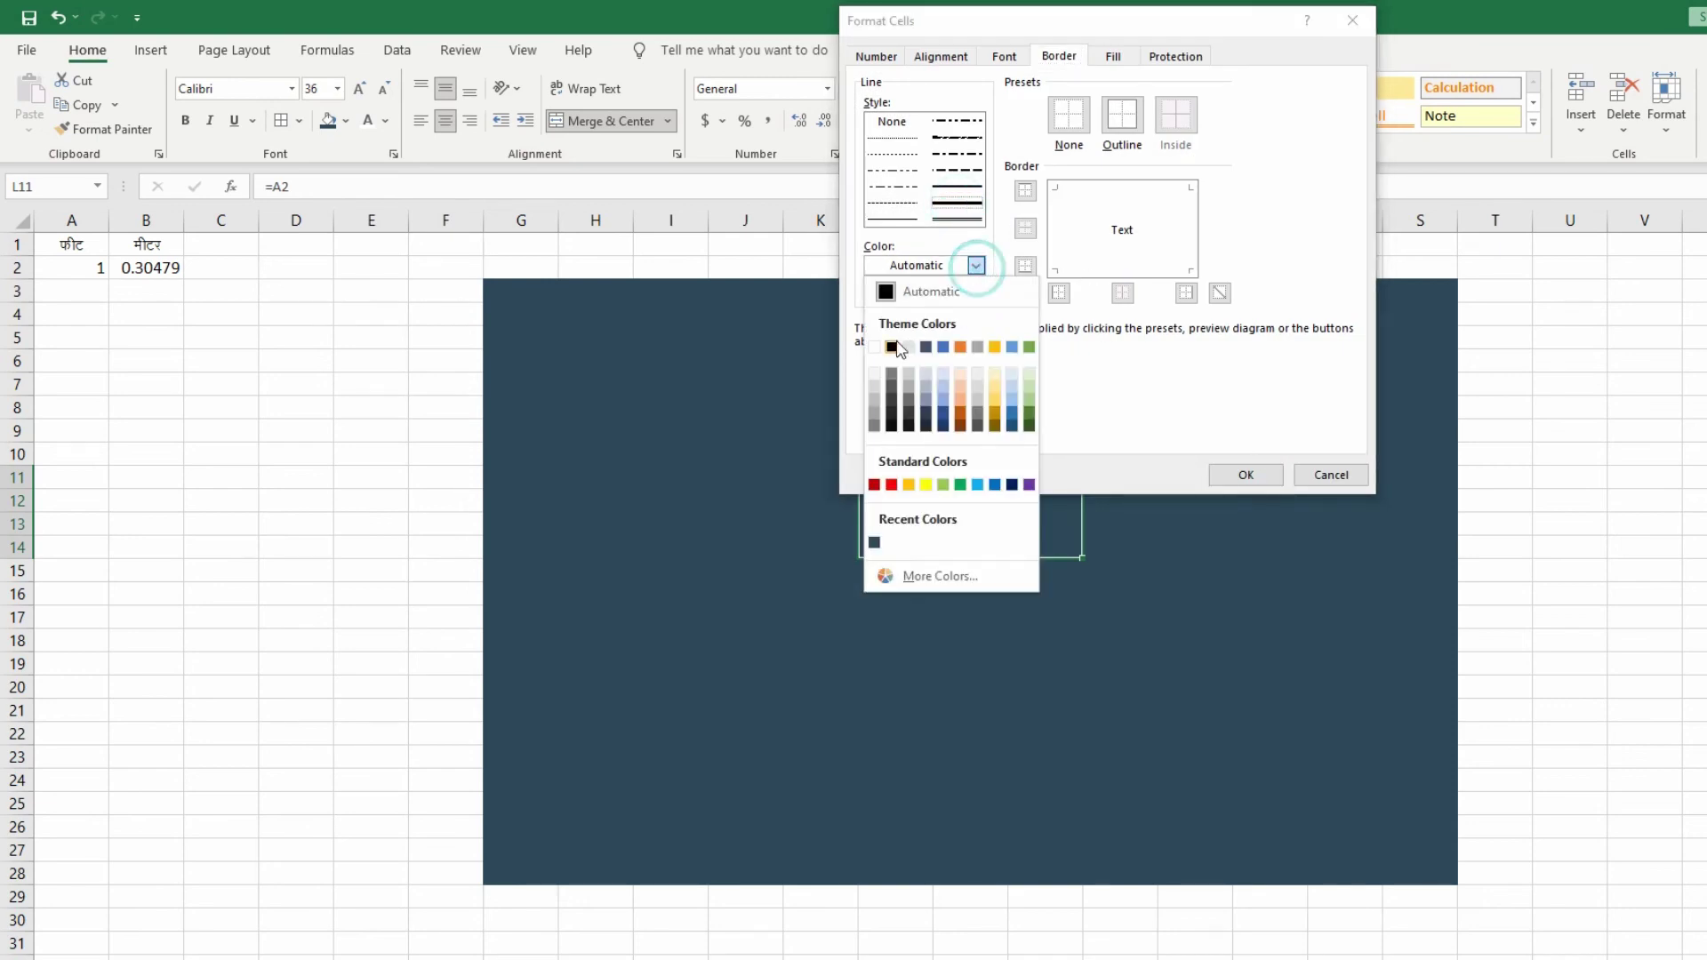
{"action": "left_click", "coordinate": [880, 347]}
{"action": "left_click", "coordinate": [1058, 292]}
{"action": "left_click", "coordinate": [1026, 192]}
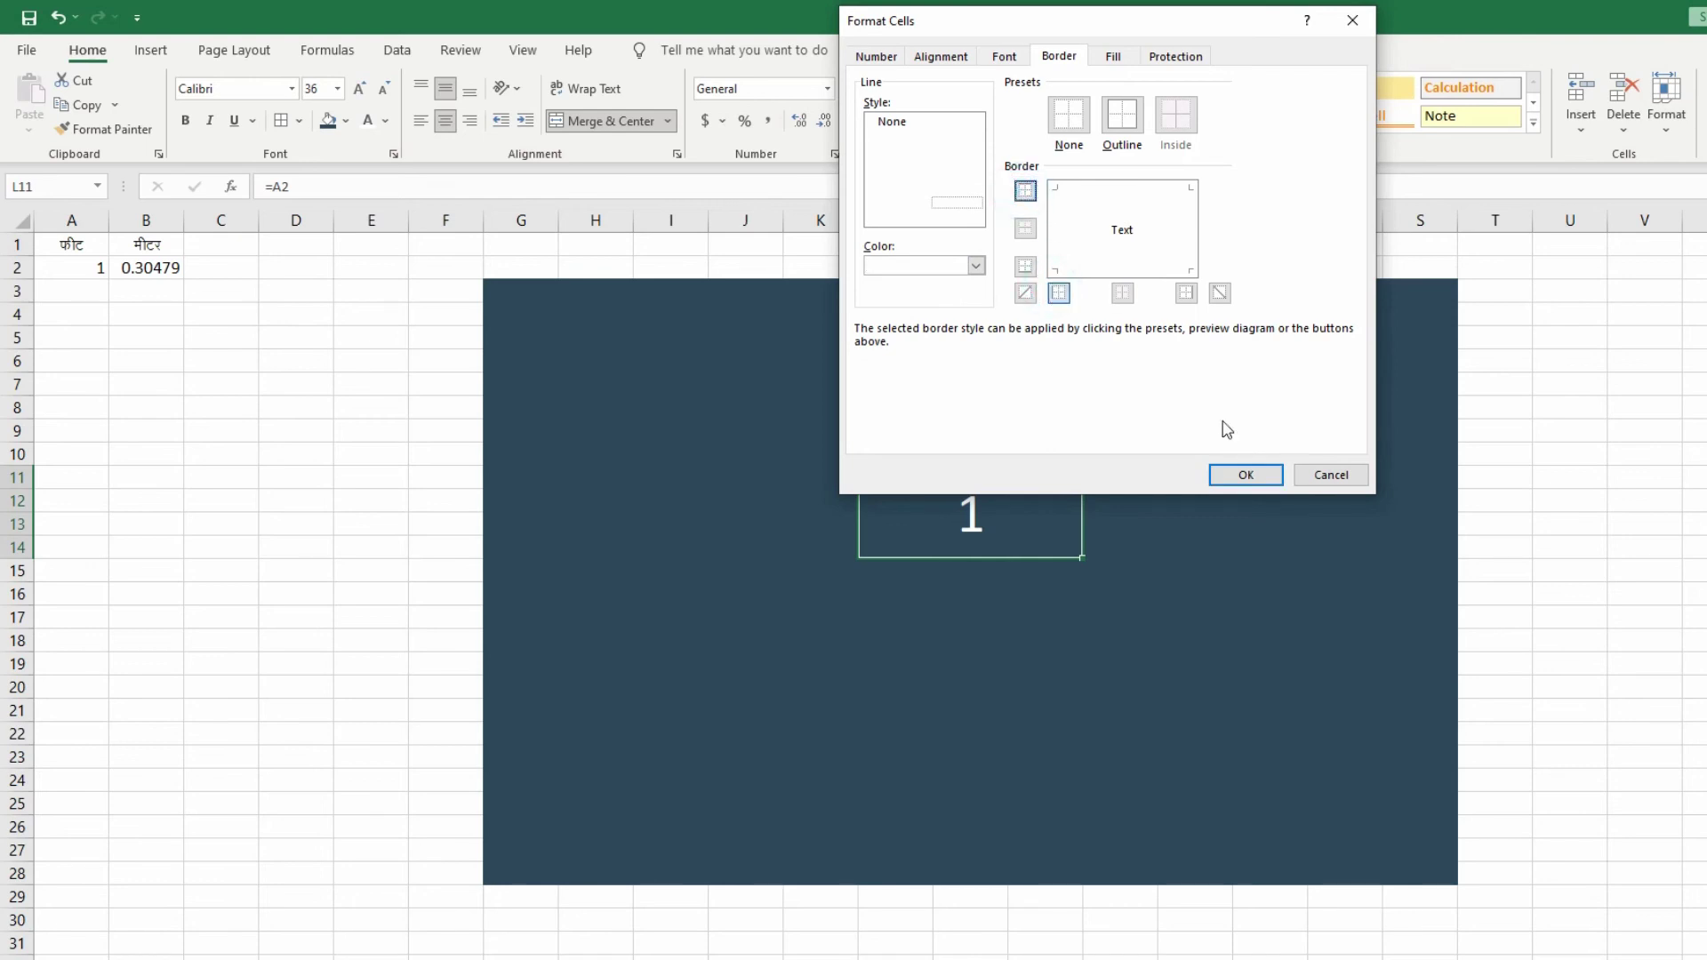
{"action": "left_click", "coordinate": [1245, 474]}
{"action": "left_click", "coordinate": [1120, 619]}
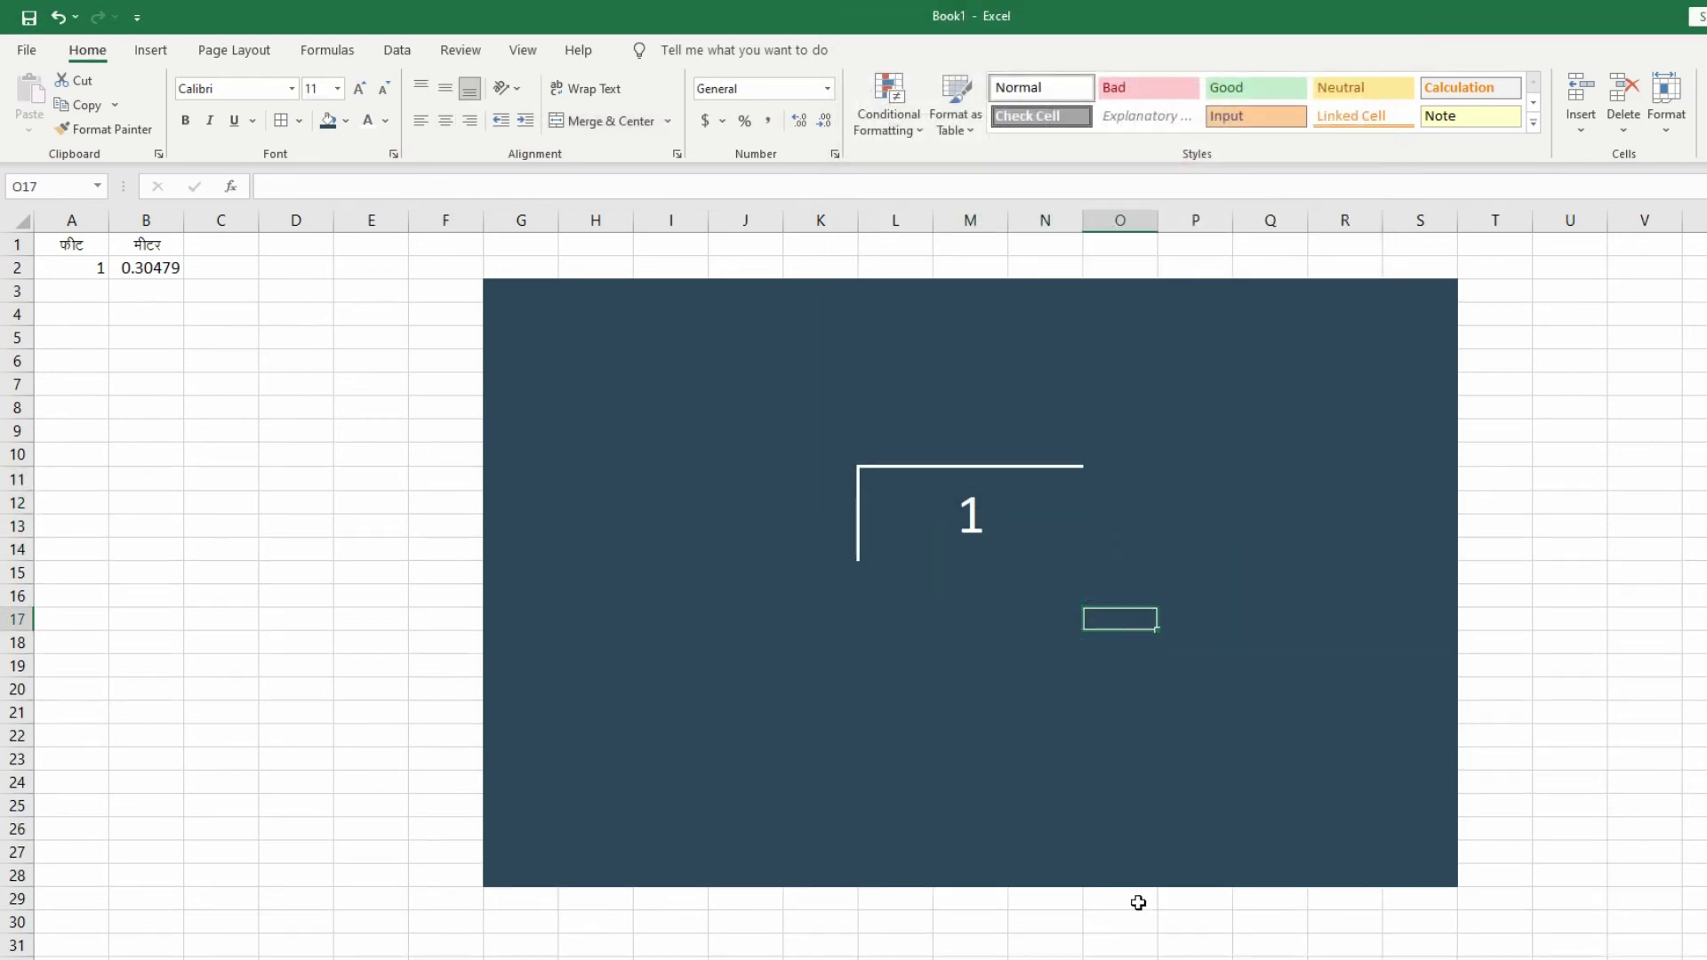
Merge and center I11:K14 beside the division bracket and enter the divisor 3.281
{"action": "left_click_drag", "start_coordinate": [676, 485], "coordinate": [710, 527]}
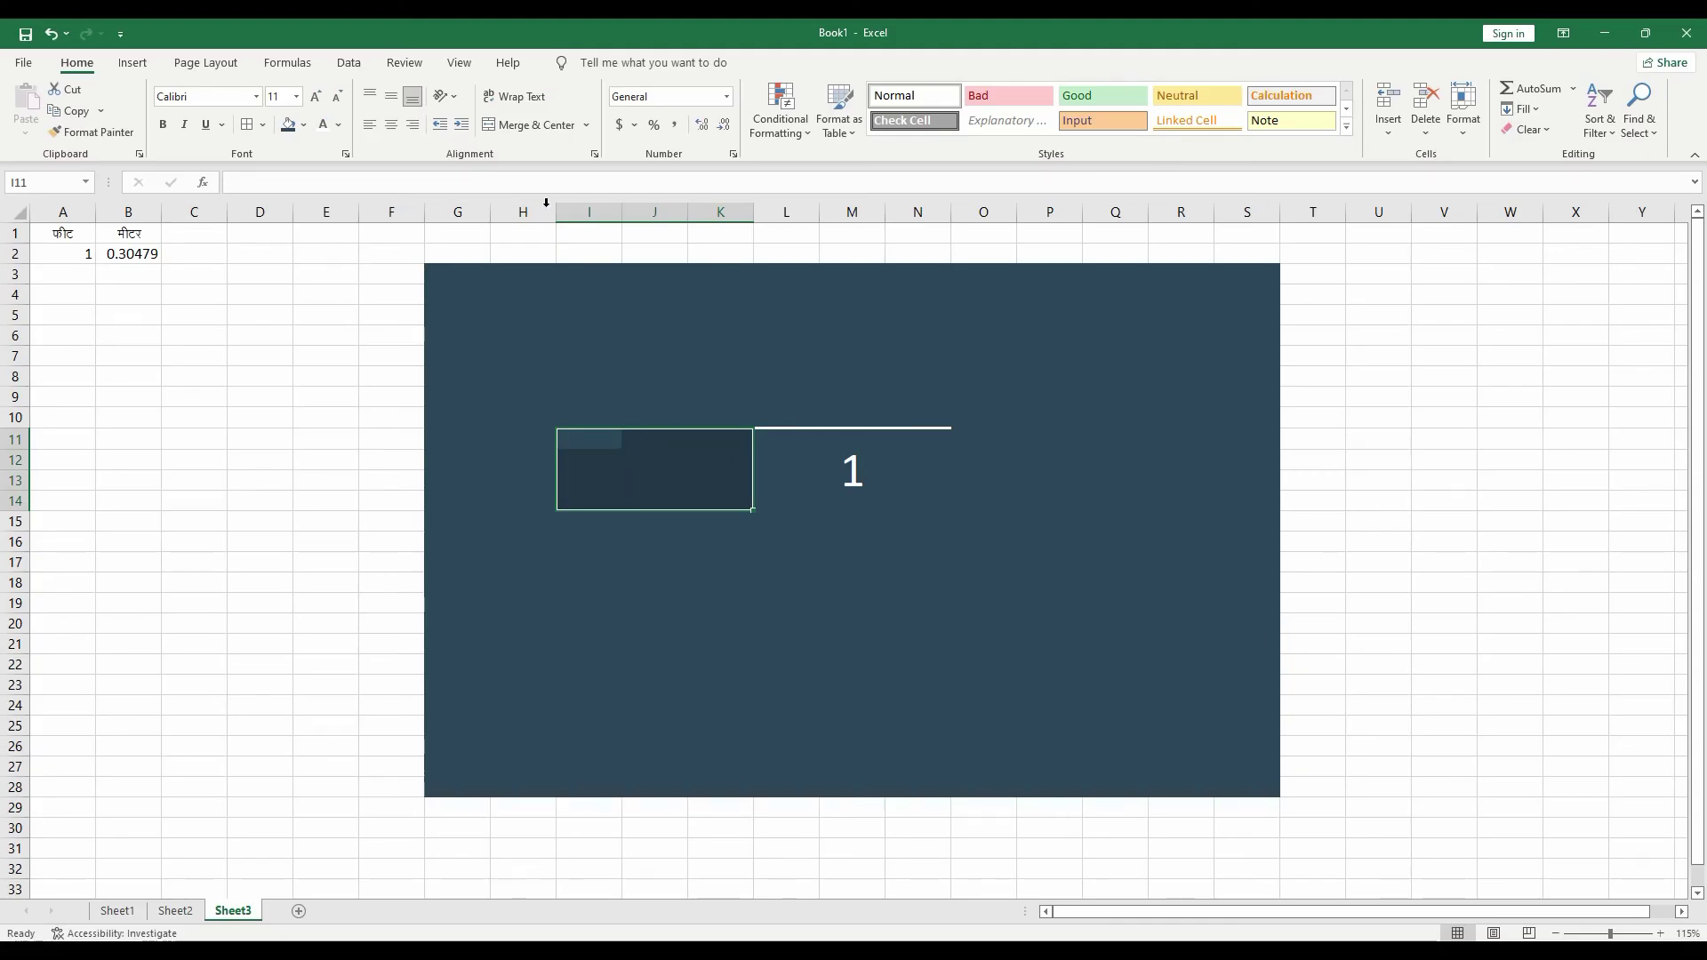
{"action": "left_click", "coordinate": [531, 124]}
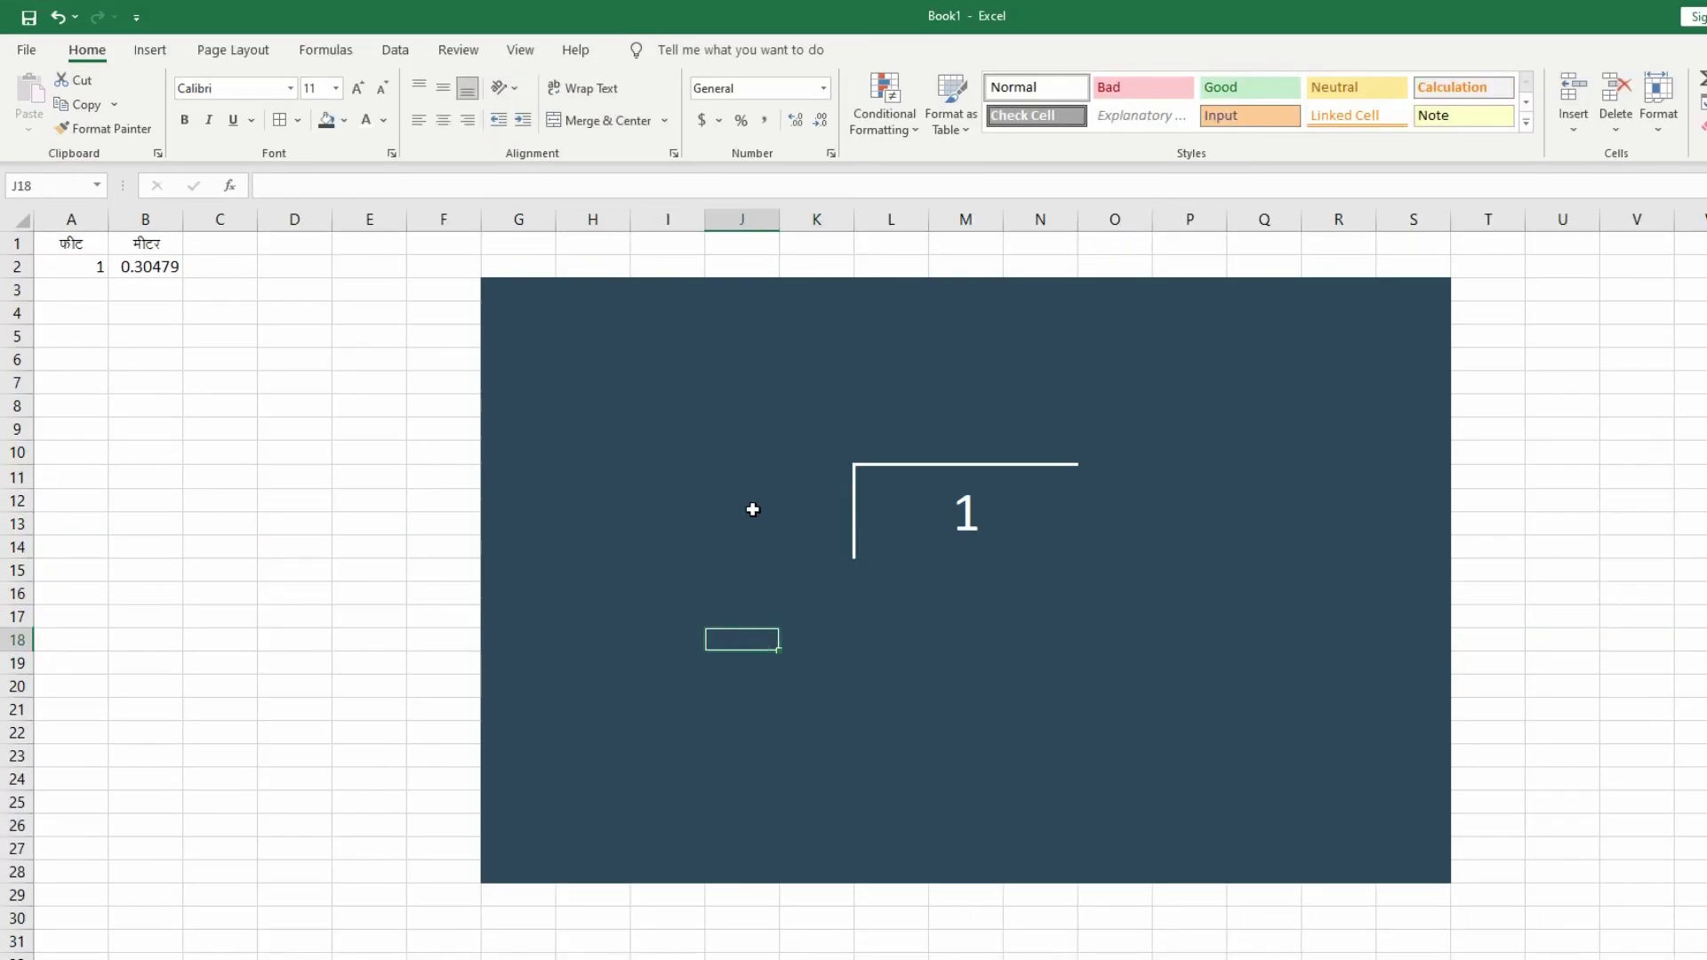
{"action": "left_click", "coordinate": [666, 463]}
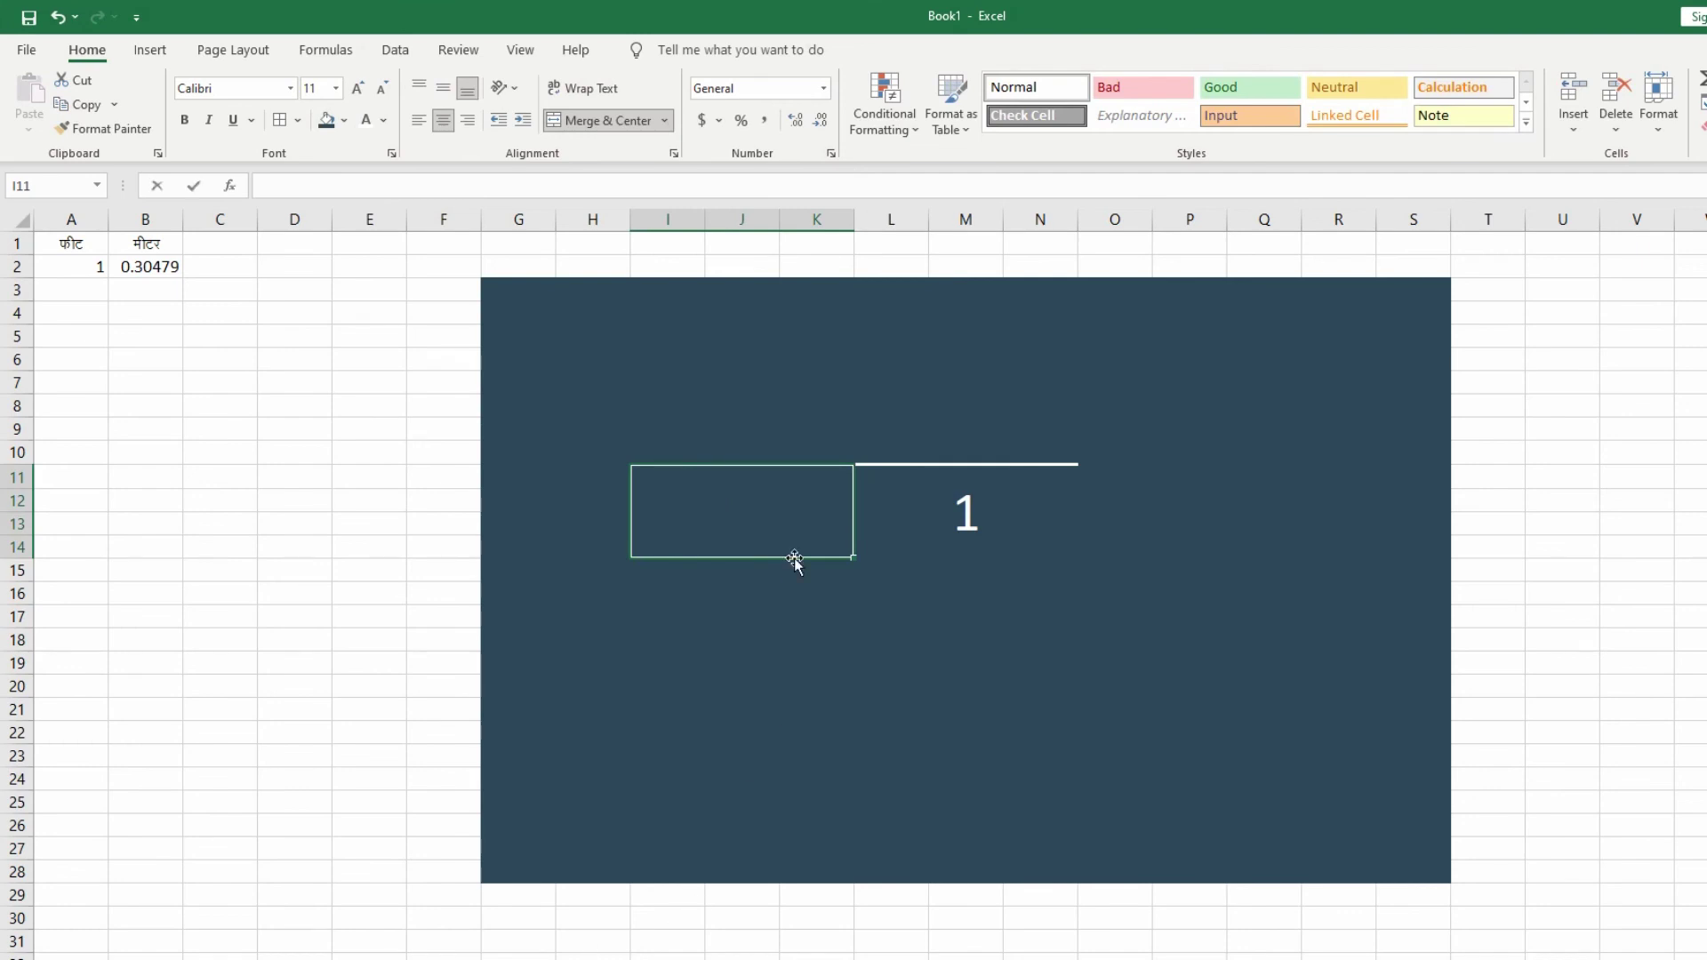
{"action": "type", "text": "3.281"}
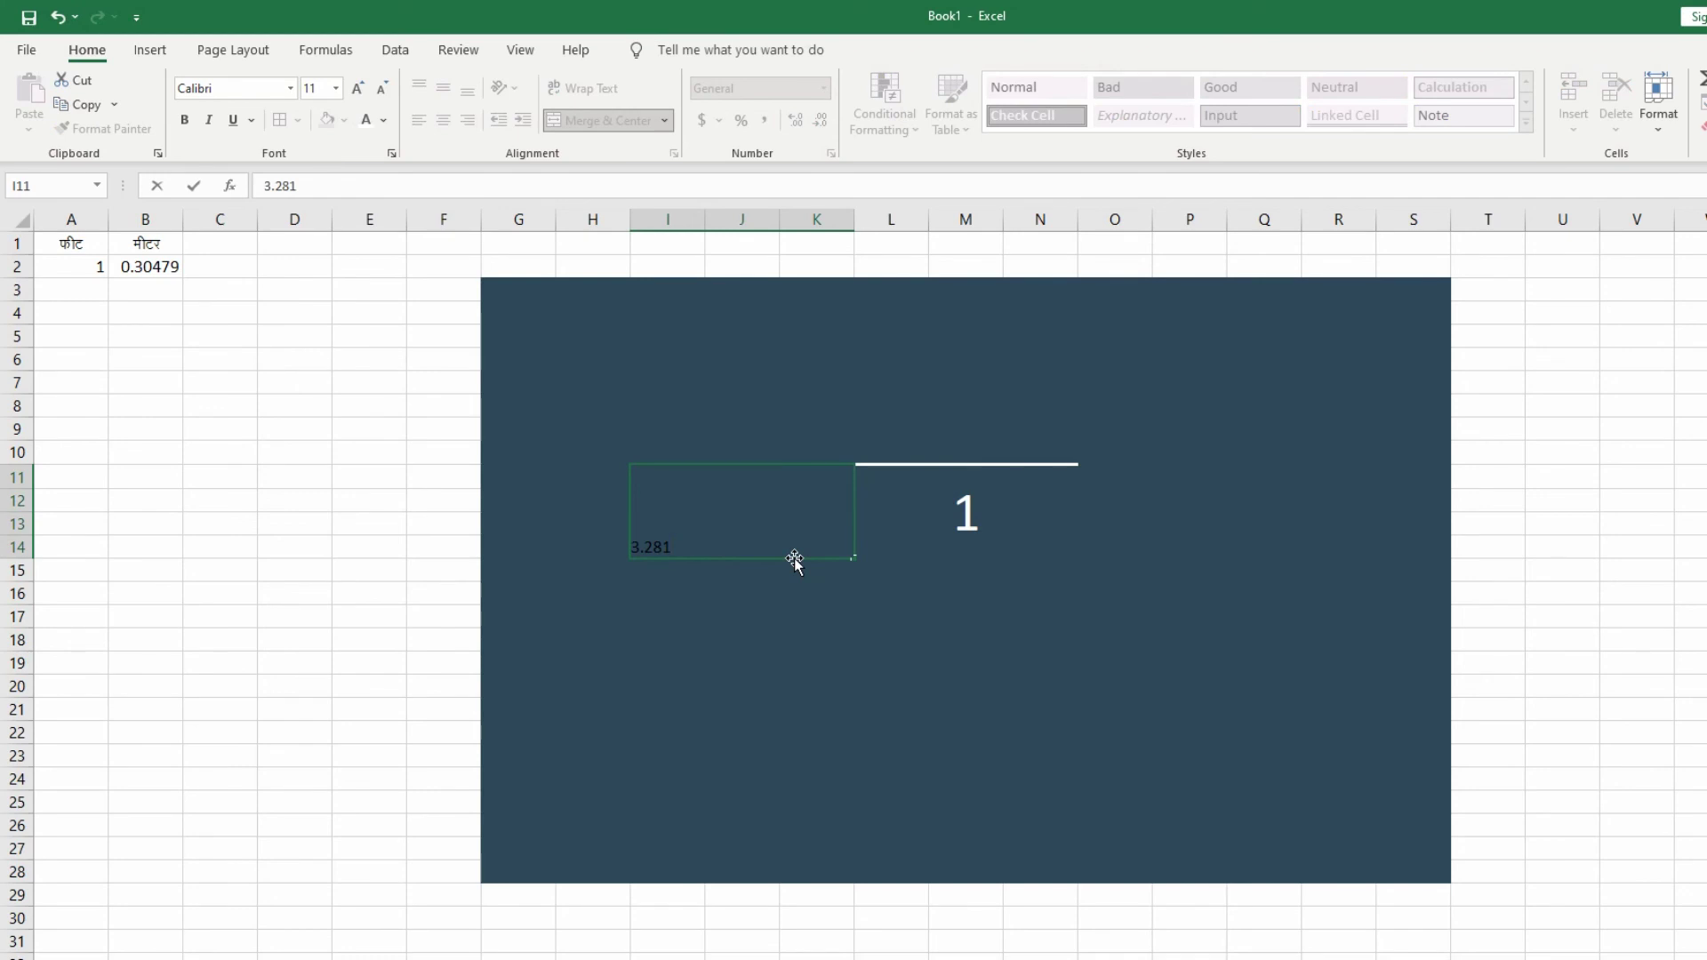
{"action": "key", "text": "ctrl+Return"}
Format the divisor in I11:K14 at font size 36, centered horizontally and vertically, with white text
{"action": "left_click", "coordinate": [443, 120]}
{"action": "left_click", "coordinate": [336, 88]}
{"action": "left_click", "coordinate": [311, 411]}
{"action": "left_click", "coordinate": [443, 88]}
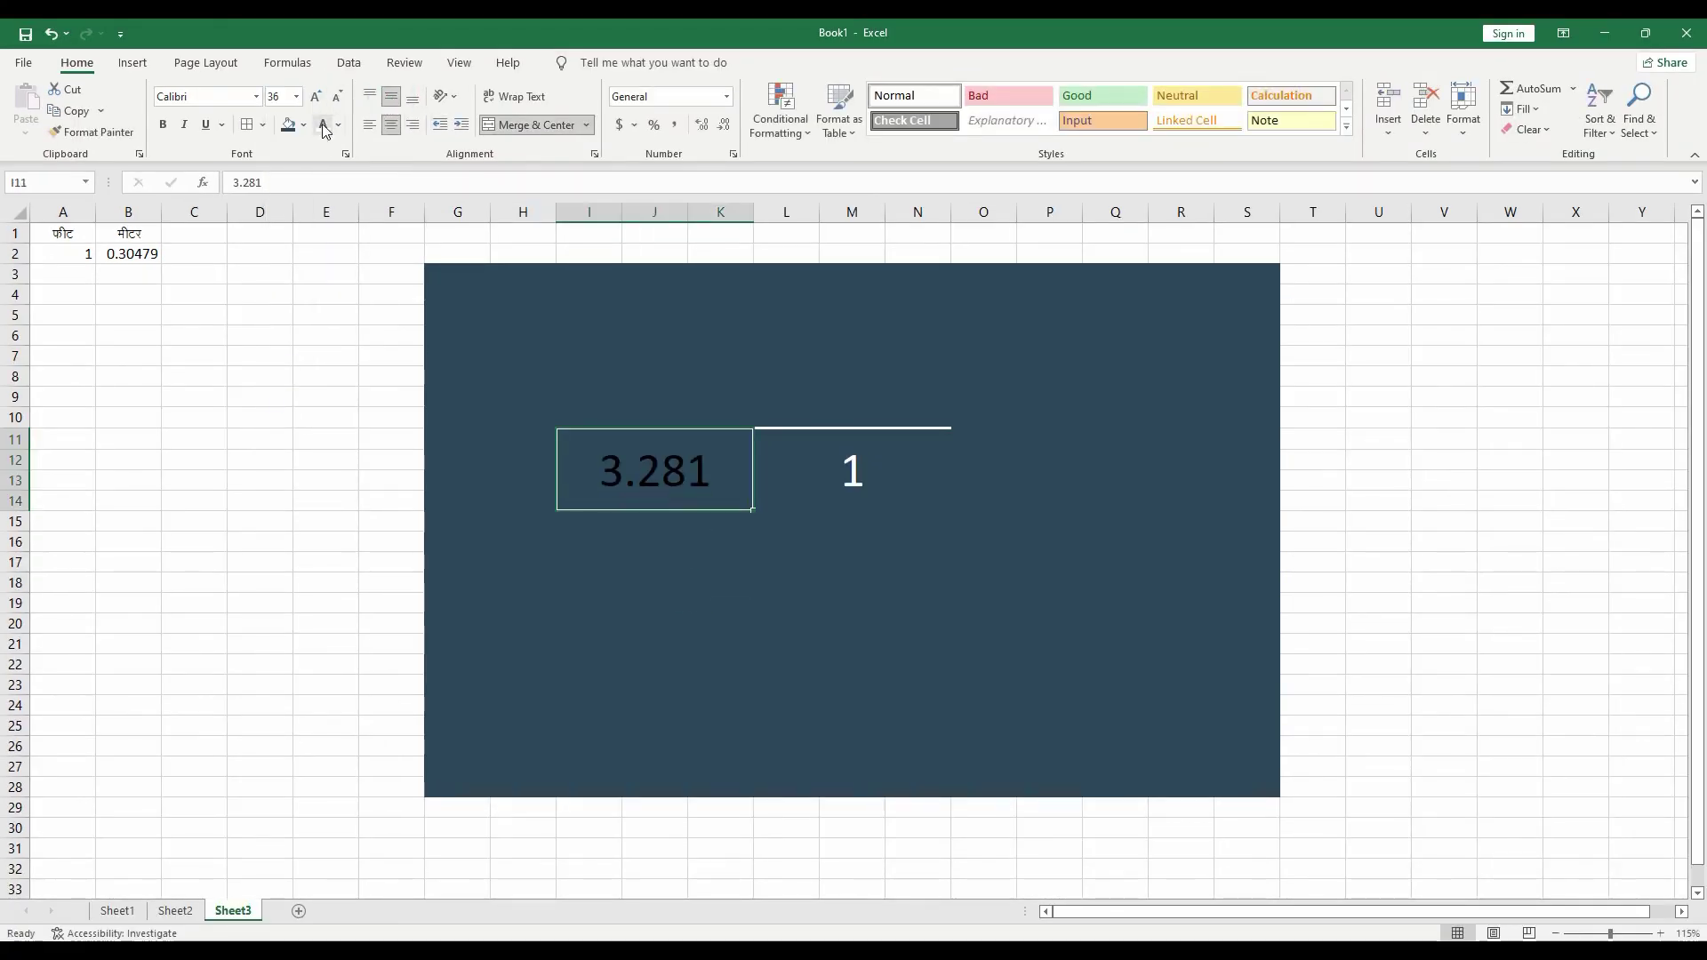
{"action": "left_click", "coordinate": [325, 129]}
{"action": "left_click", "coordinate": [826, 396]}
Merge and center L7:N9 above the bracket and enter the quotient formula =L11/I11
{"action": "left_click_drag", "start_coordinate": [769, 355], "coordinate": [919, 409]}
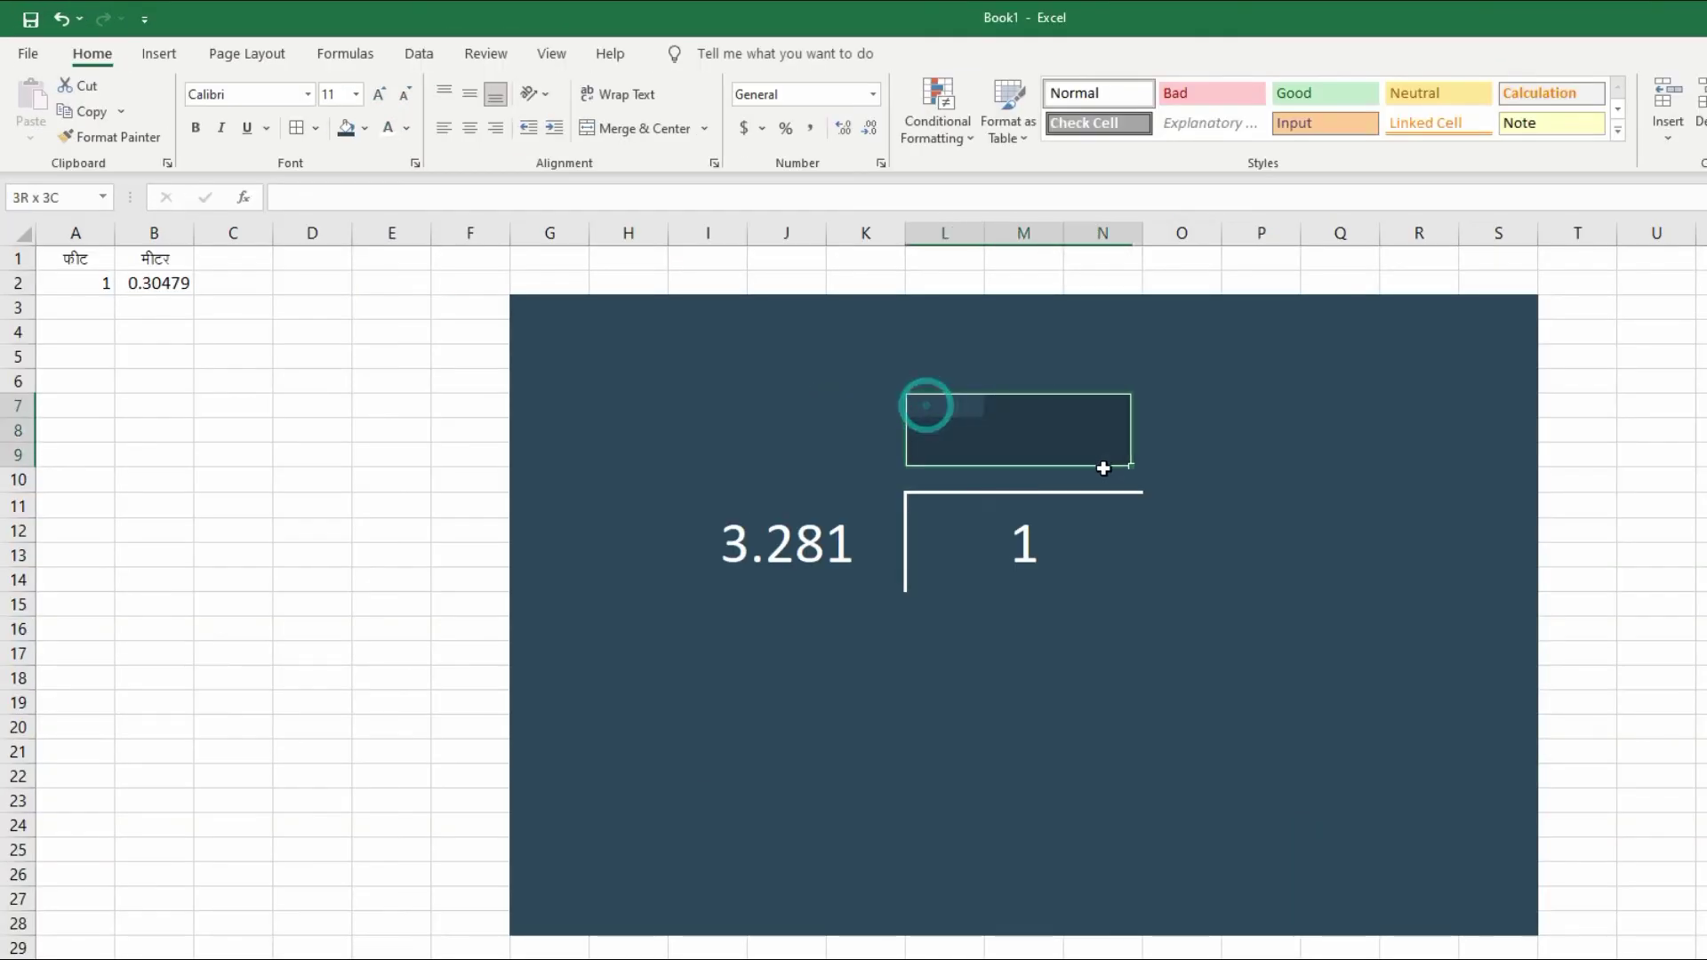
{"action": "left_click_drag", "start_coordinate": [1104, 469], "coordinate": [1132, 460]}
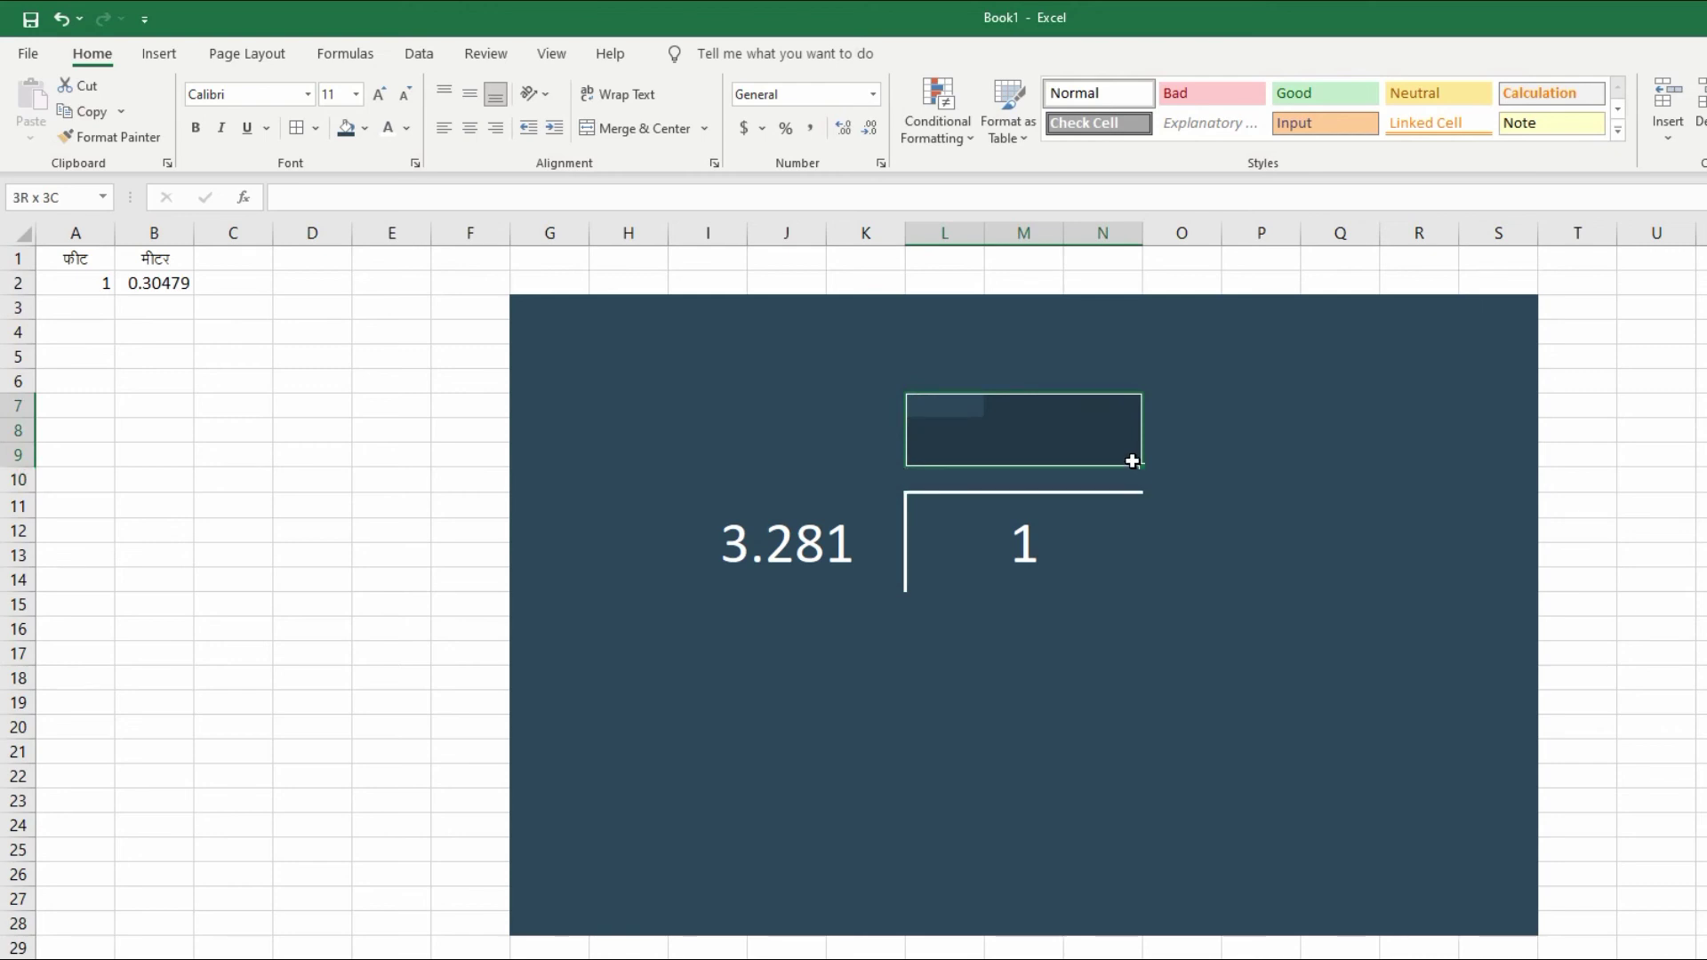
{"action": "left_click", "coordinate": [633, 128]}
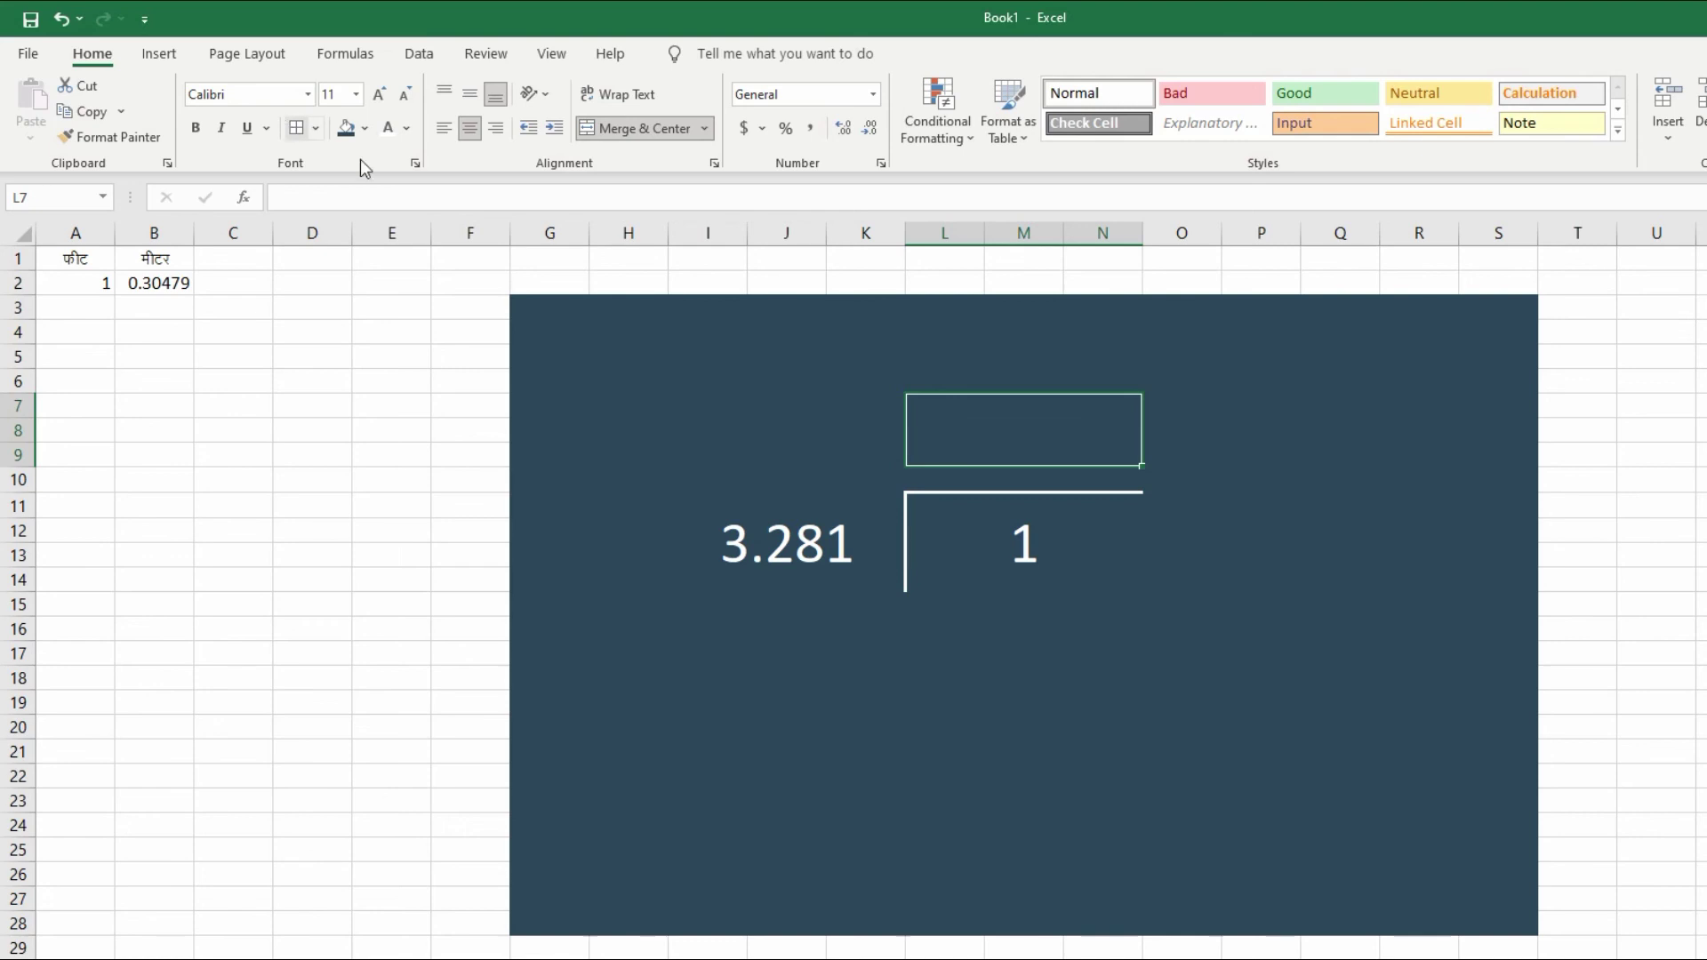
{"action": "type", "text": "="}
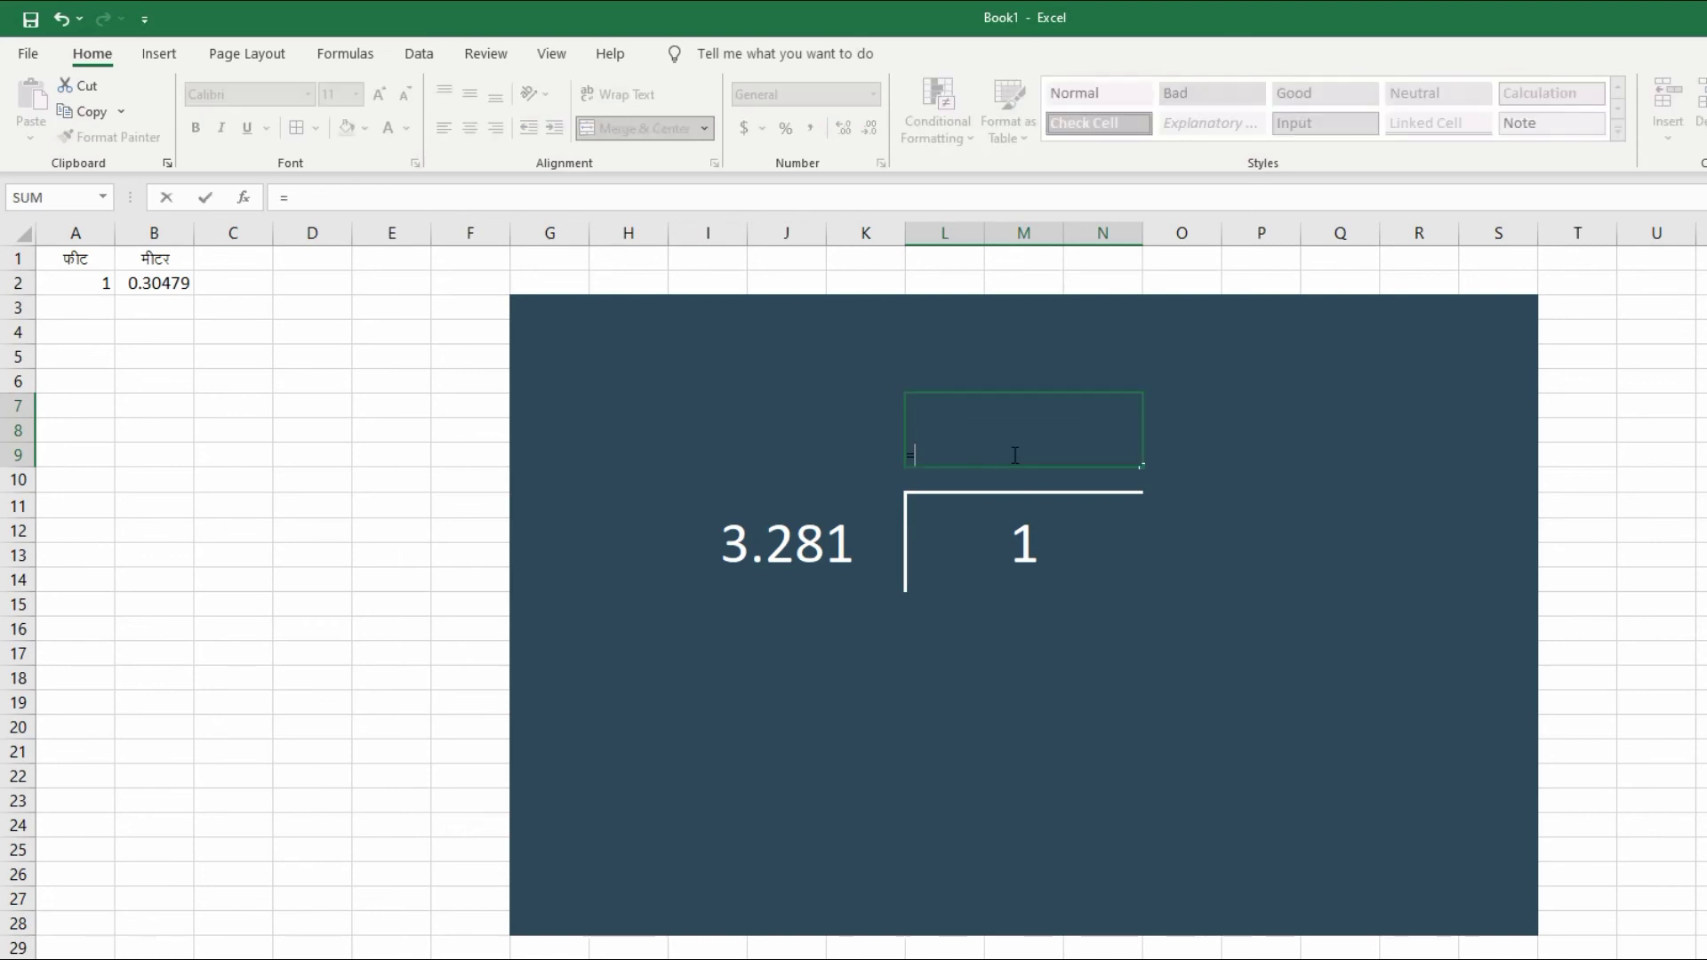
{"action": "left_click", "coordinate": [1003, 554]}
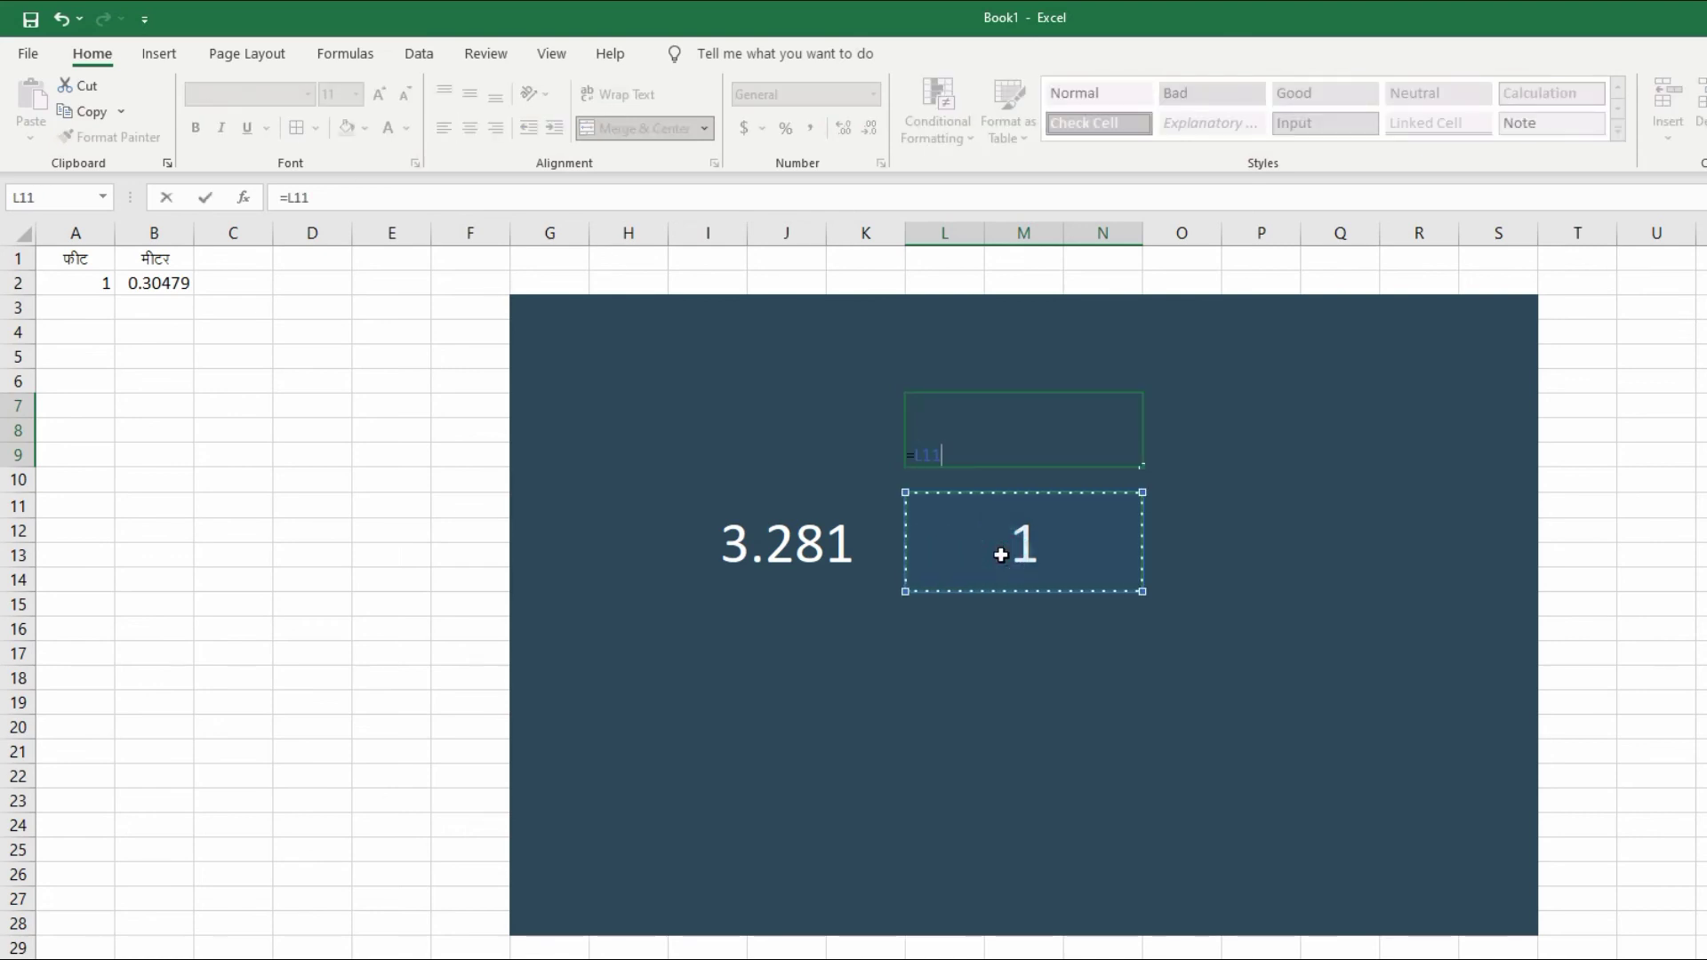
{"action": "type", "text": "/"}
{"action": "left_click", "coordinate": [805, 559]}
{"action": "key", "text": "Return"}
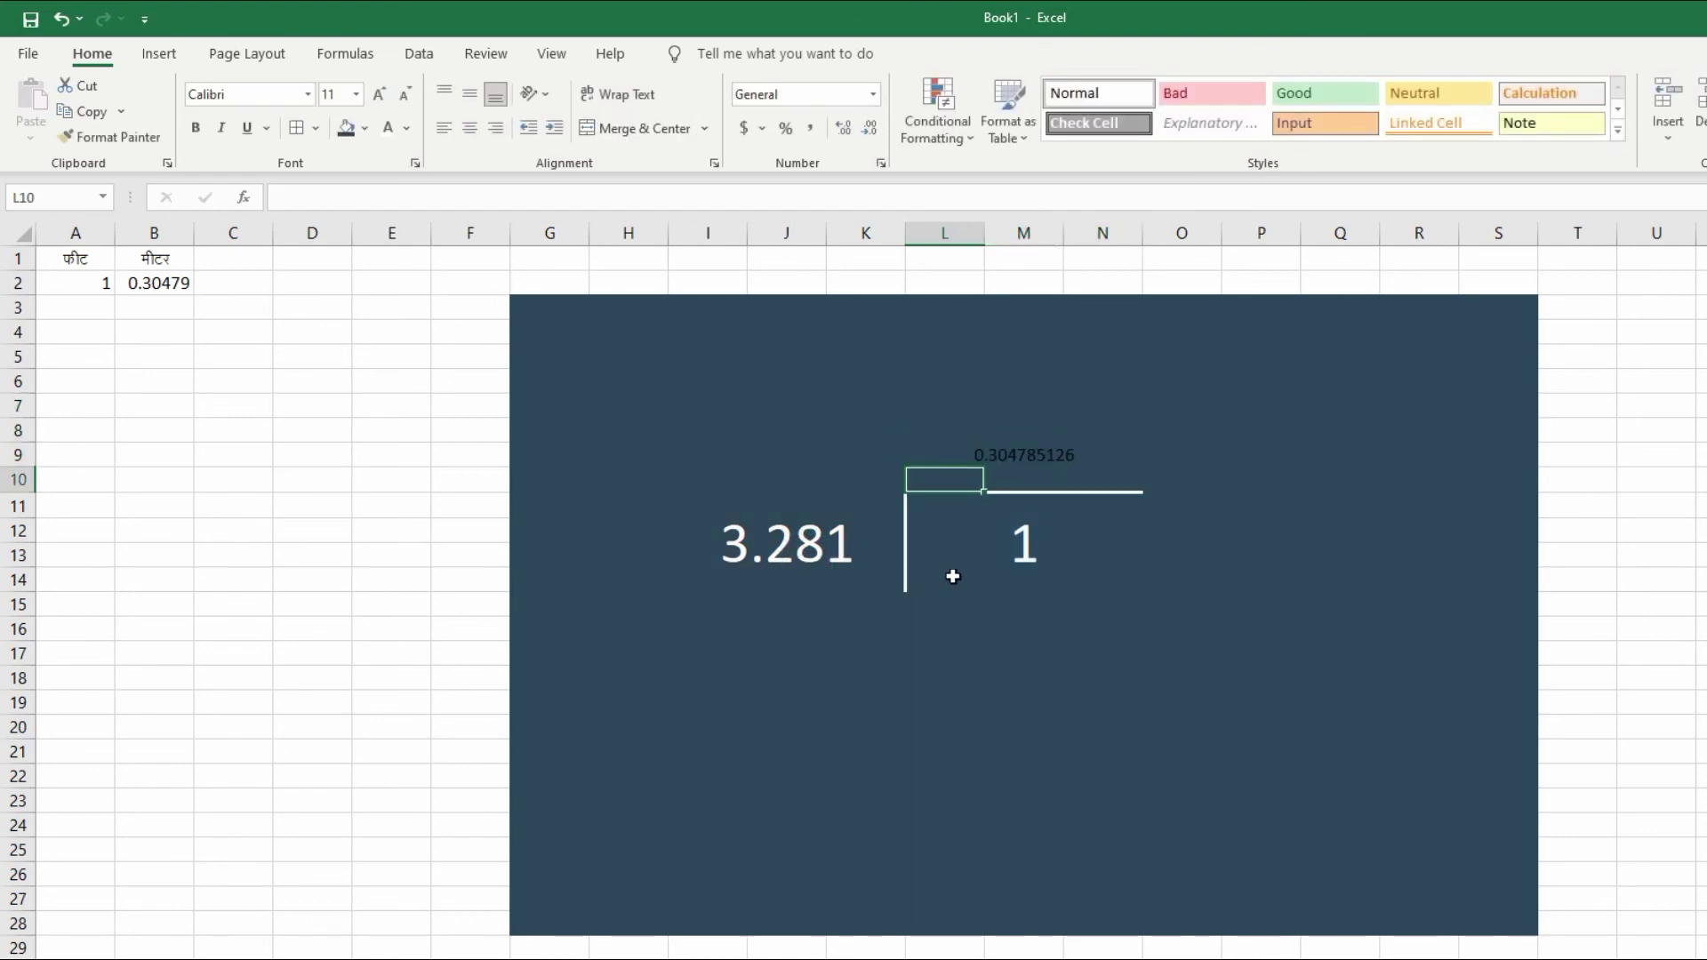
Test the quotient formula by entering 5 as the dividend in L11:N14
{"action": "left_click", "coordinate": [1048, 547]}
{"action": "type", "text": "5"}
{"action": "key", "text": "Return"}
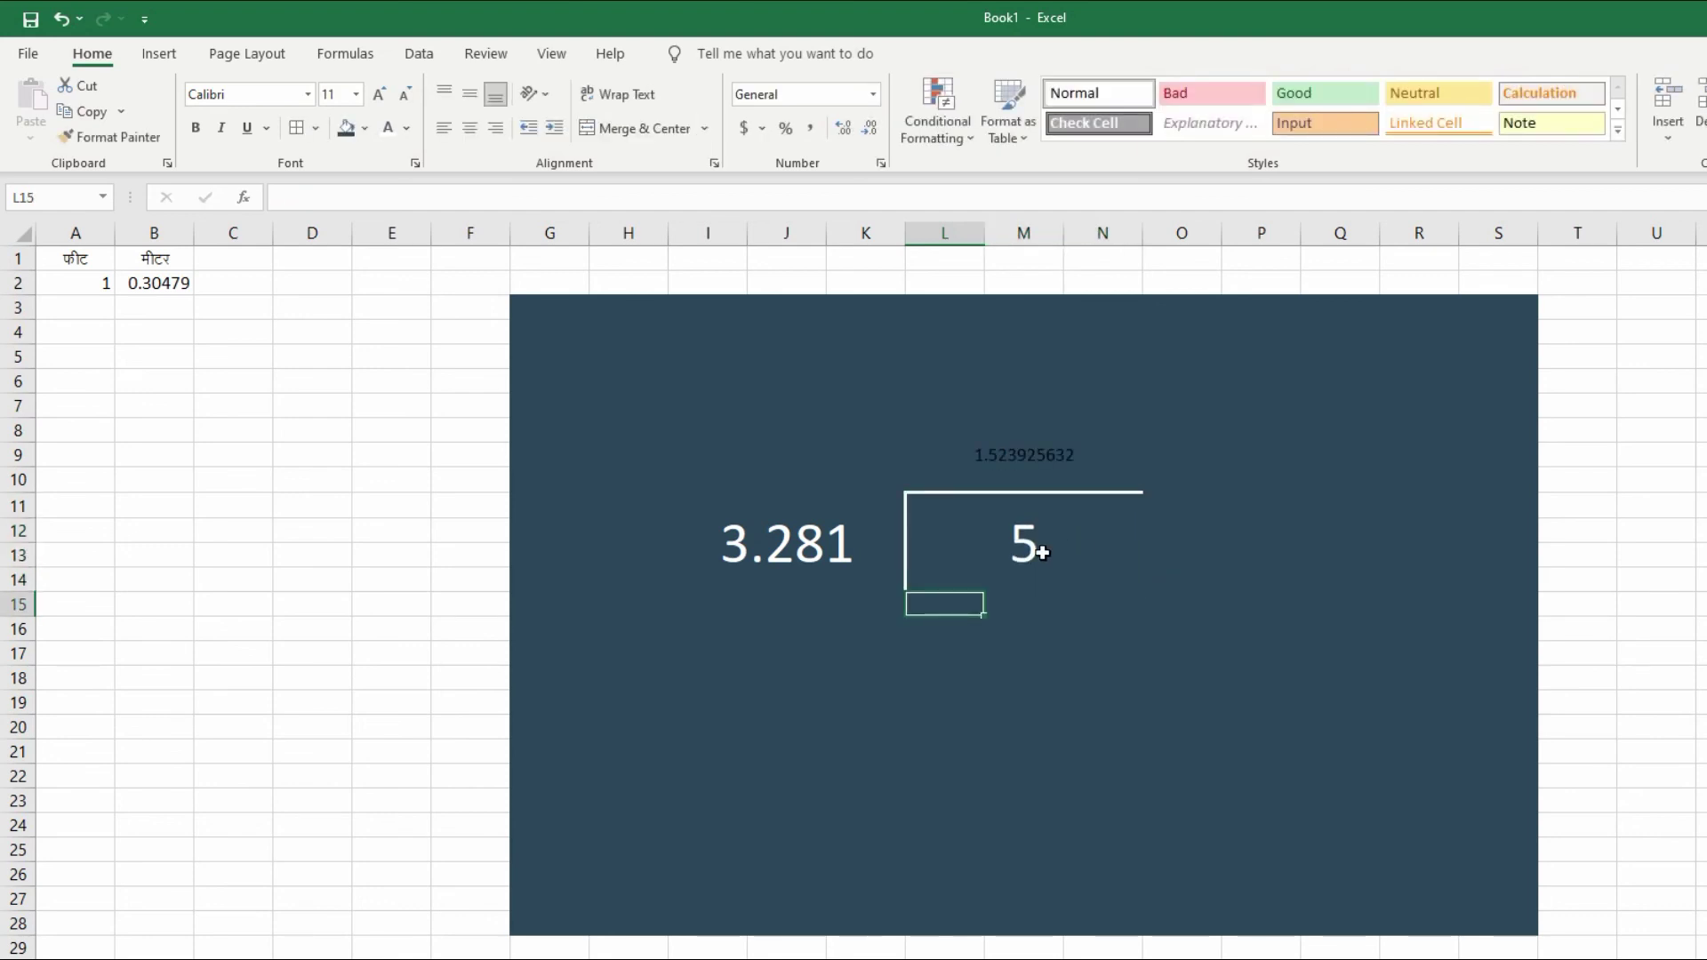
Format the quotient in L7:N9 at font size 48, vertically centered, with white text
{"action": "left_click", "coordinate": [1016, 446]}
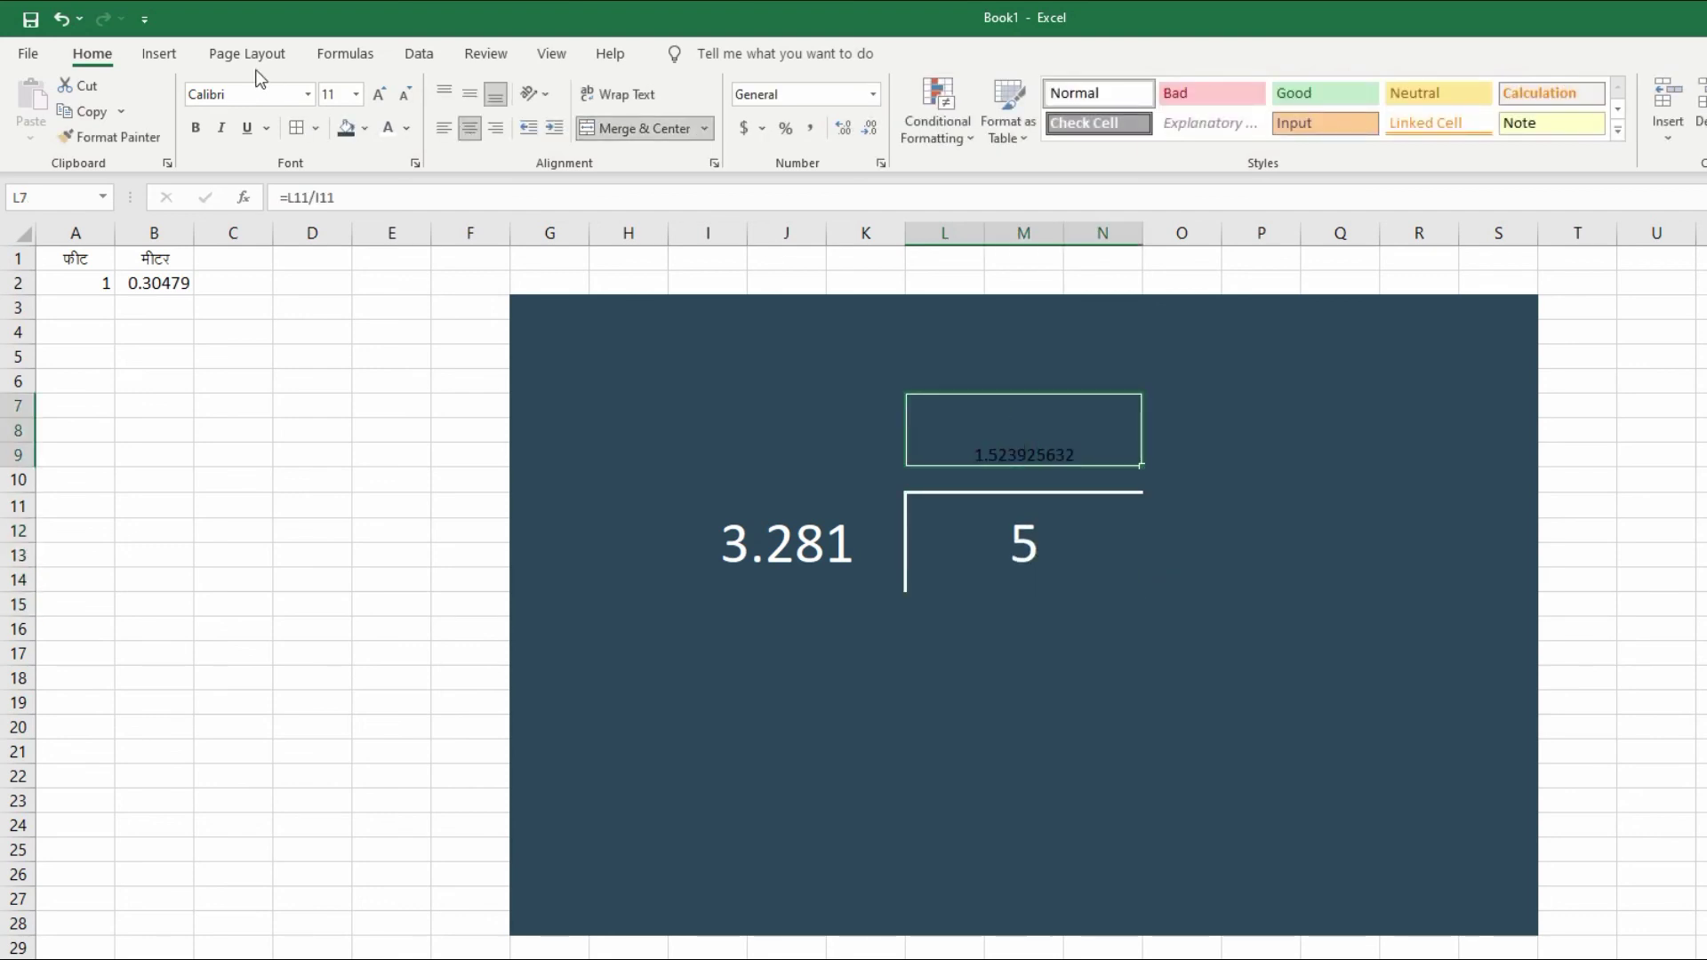
{"action": "left_click", "coordinate": [355, 93]}
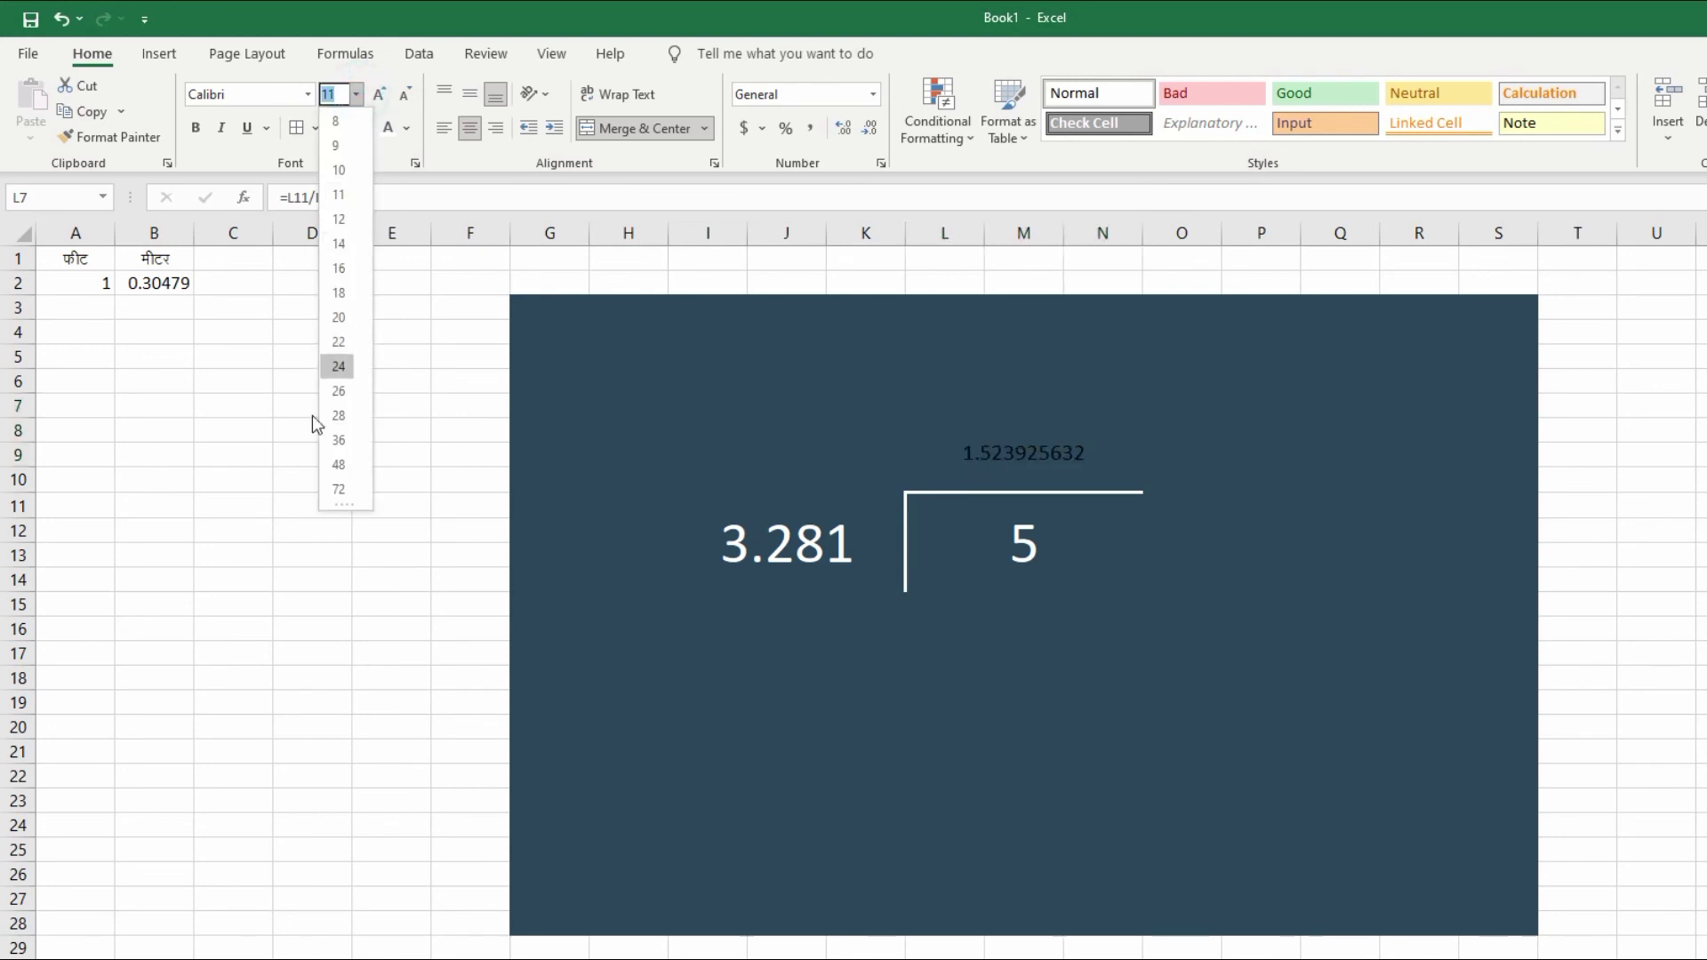
{"action": "left_click", "coordinate": [338, 464]}
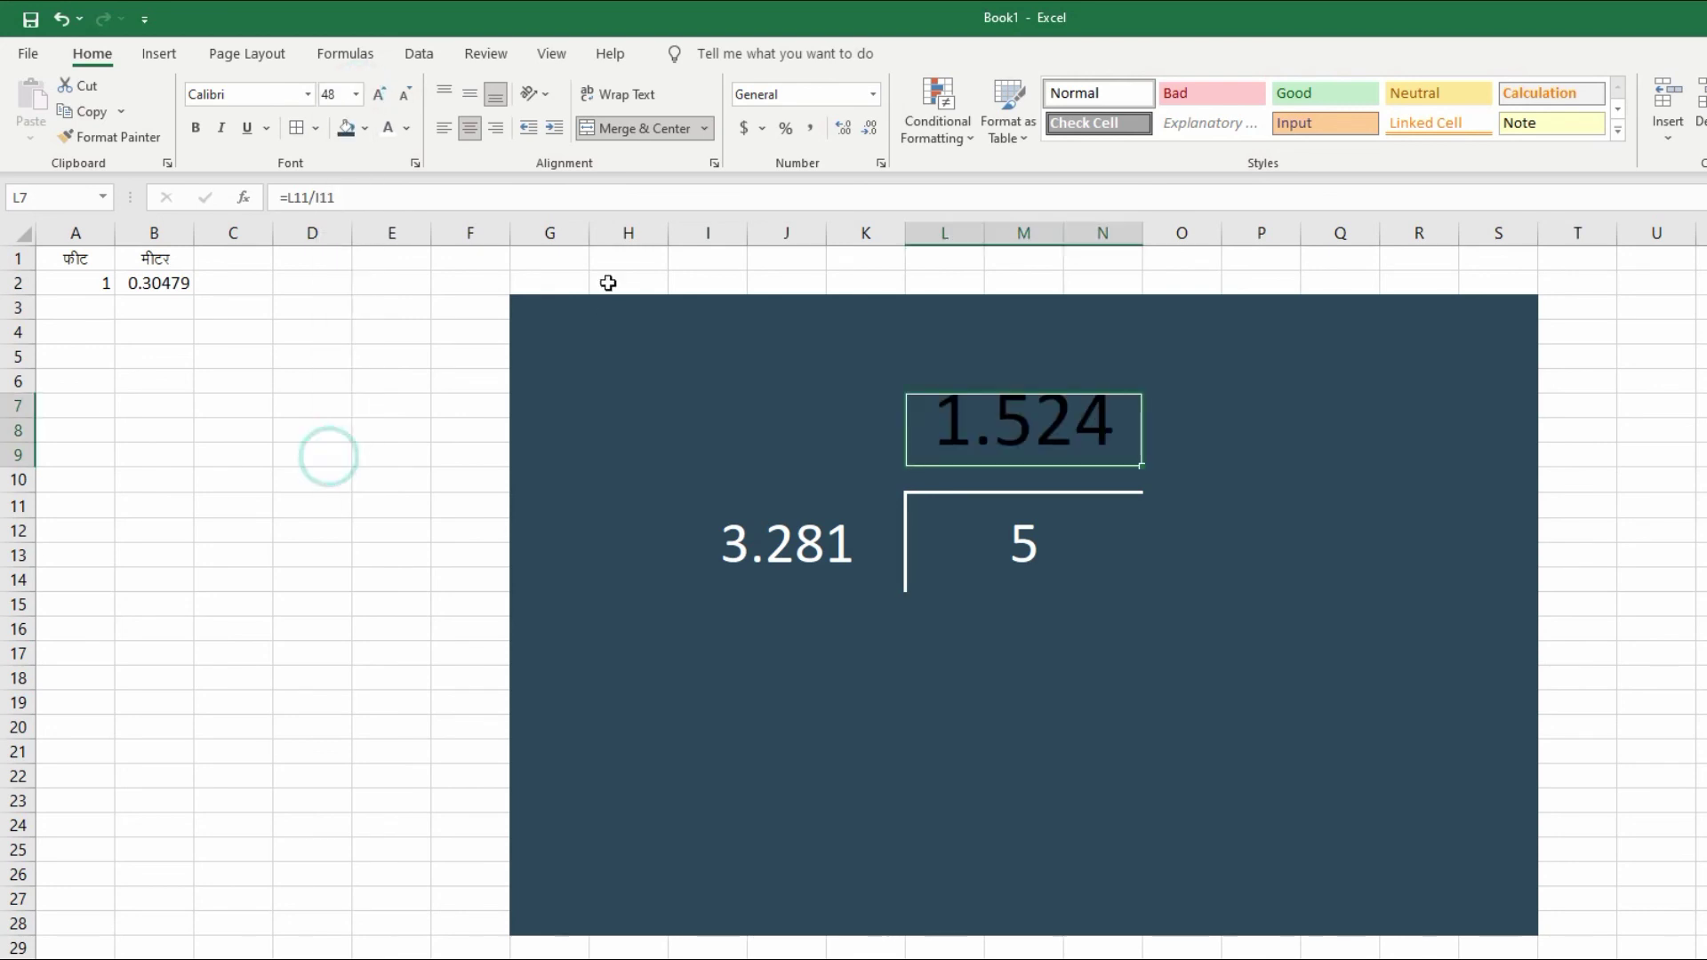
{"action": "left_click", "coordinate": [470, 94]}
{"action": "left_click", "coordinate": [388, 127]}
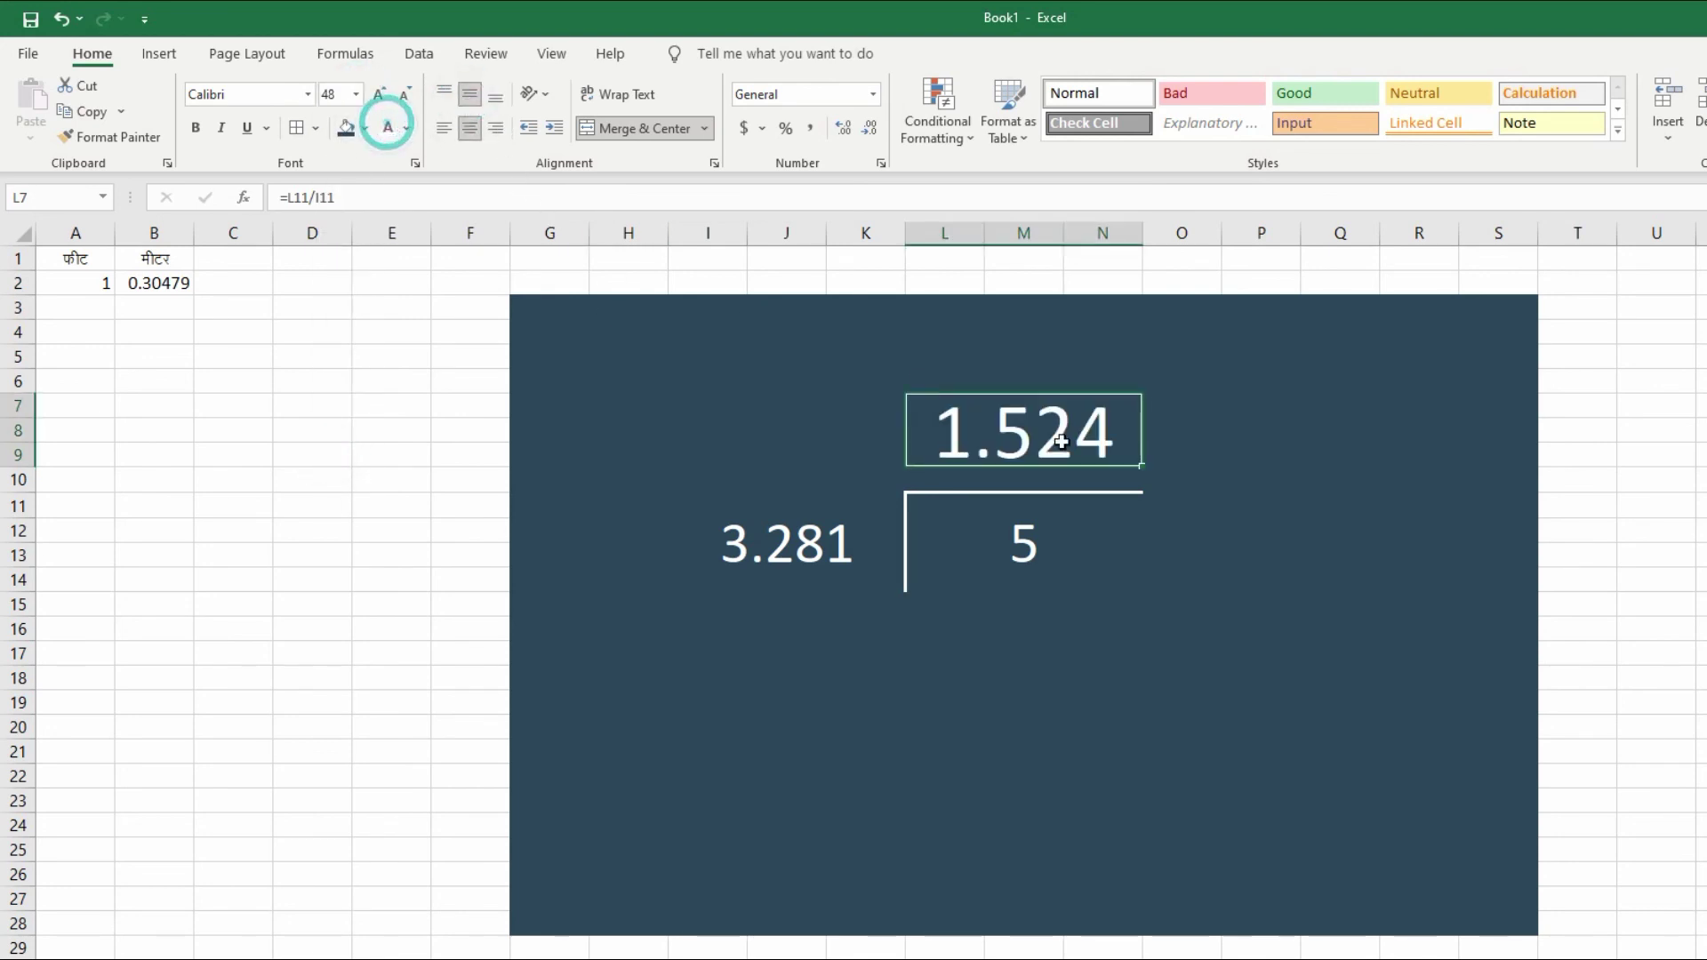
Set the dividend in L11:N14 to 1 and select the quotient cell L7:N9
{"action": "left_click", "coordinate": [1255, 557]}
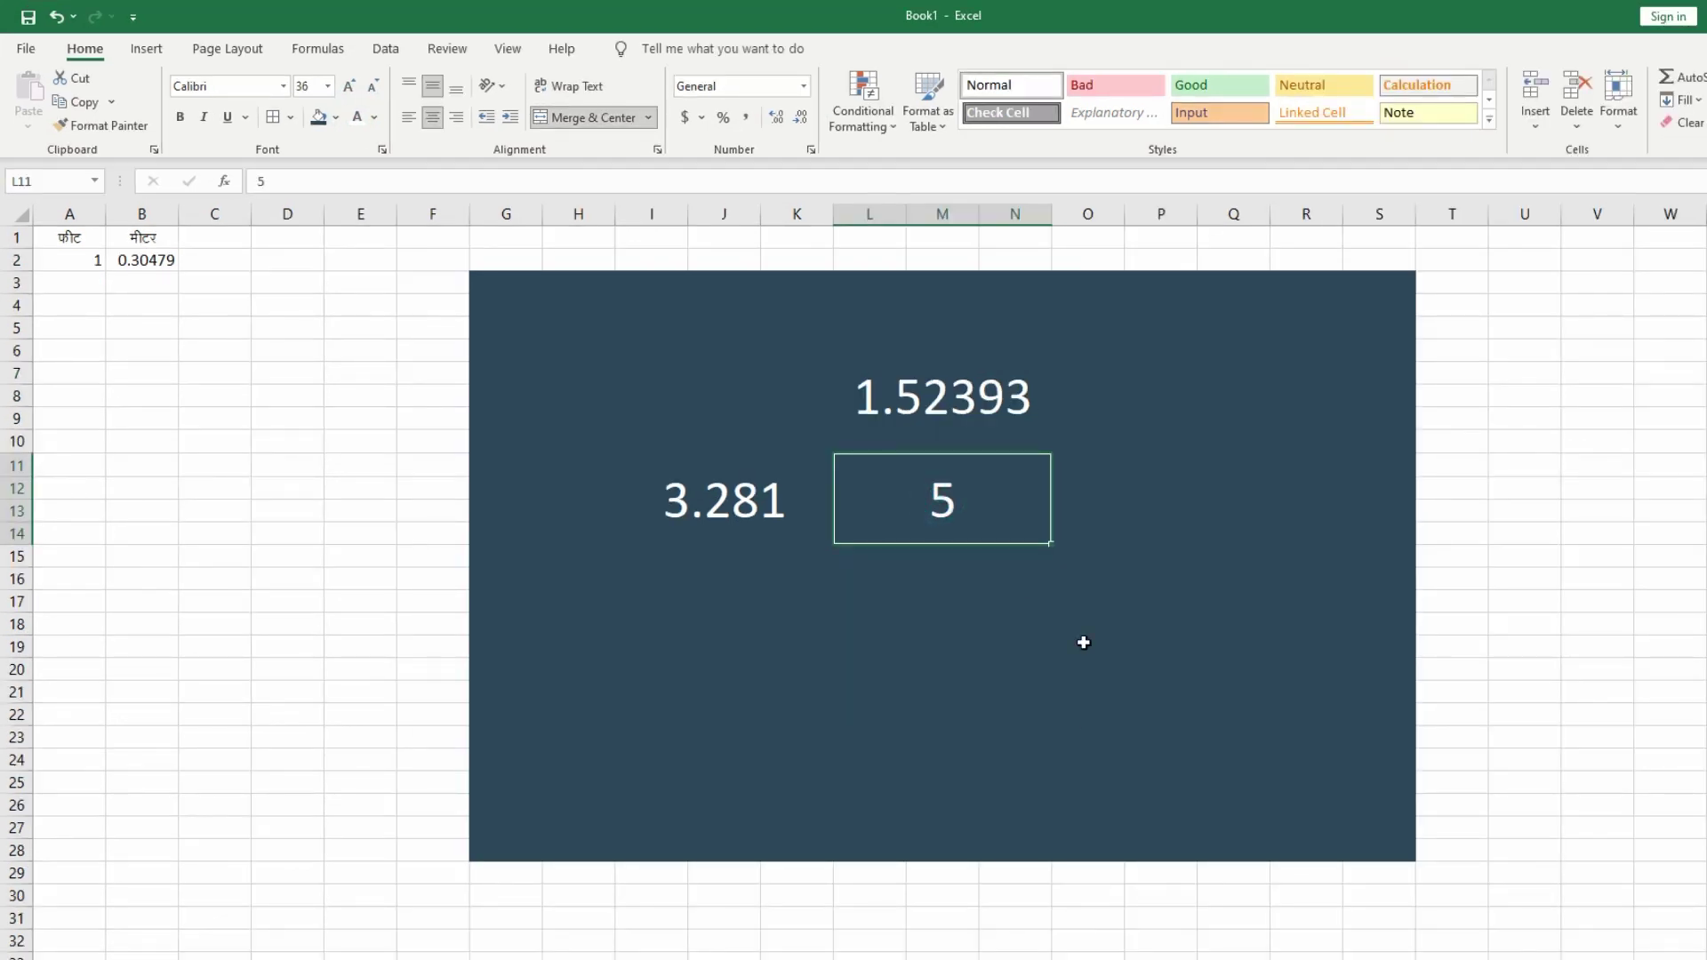
{"action": "key", "text": "Return"}
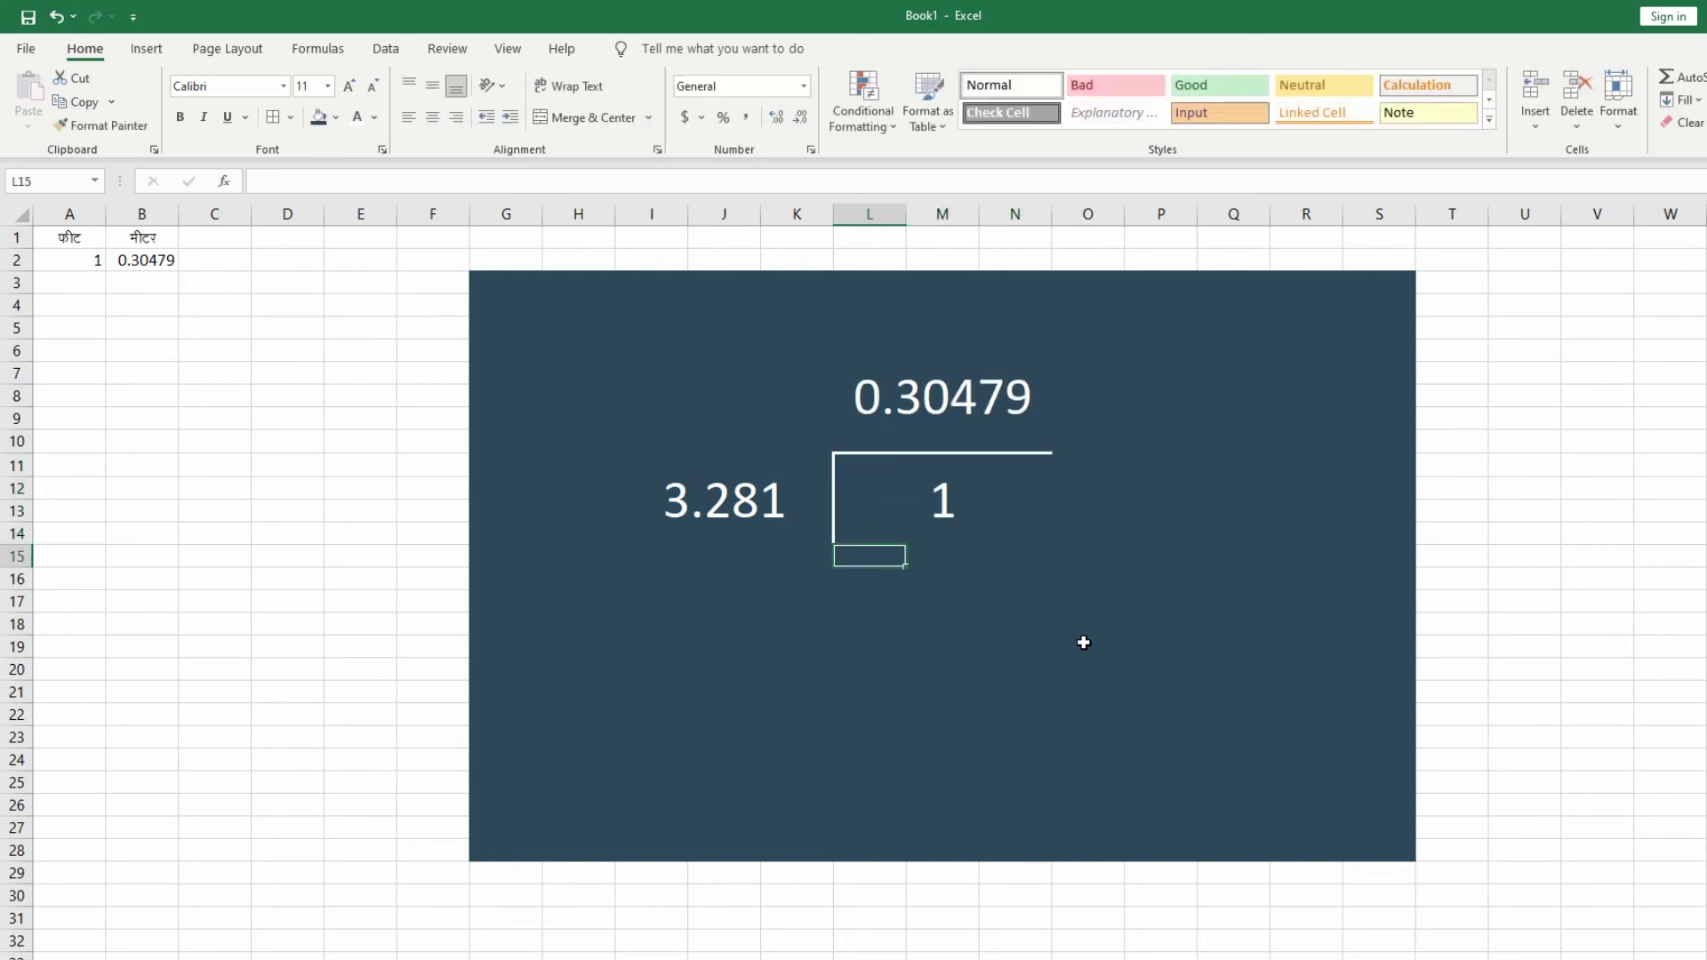
{"action": "left_click", "coordinate": [1004, 391]}
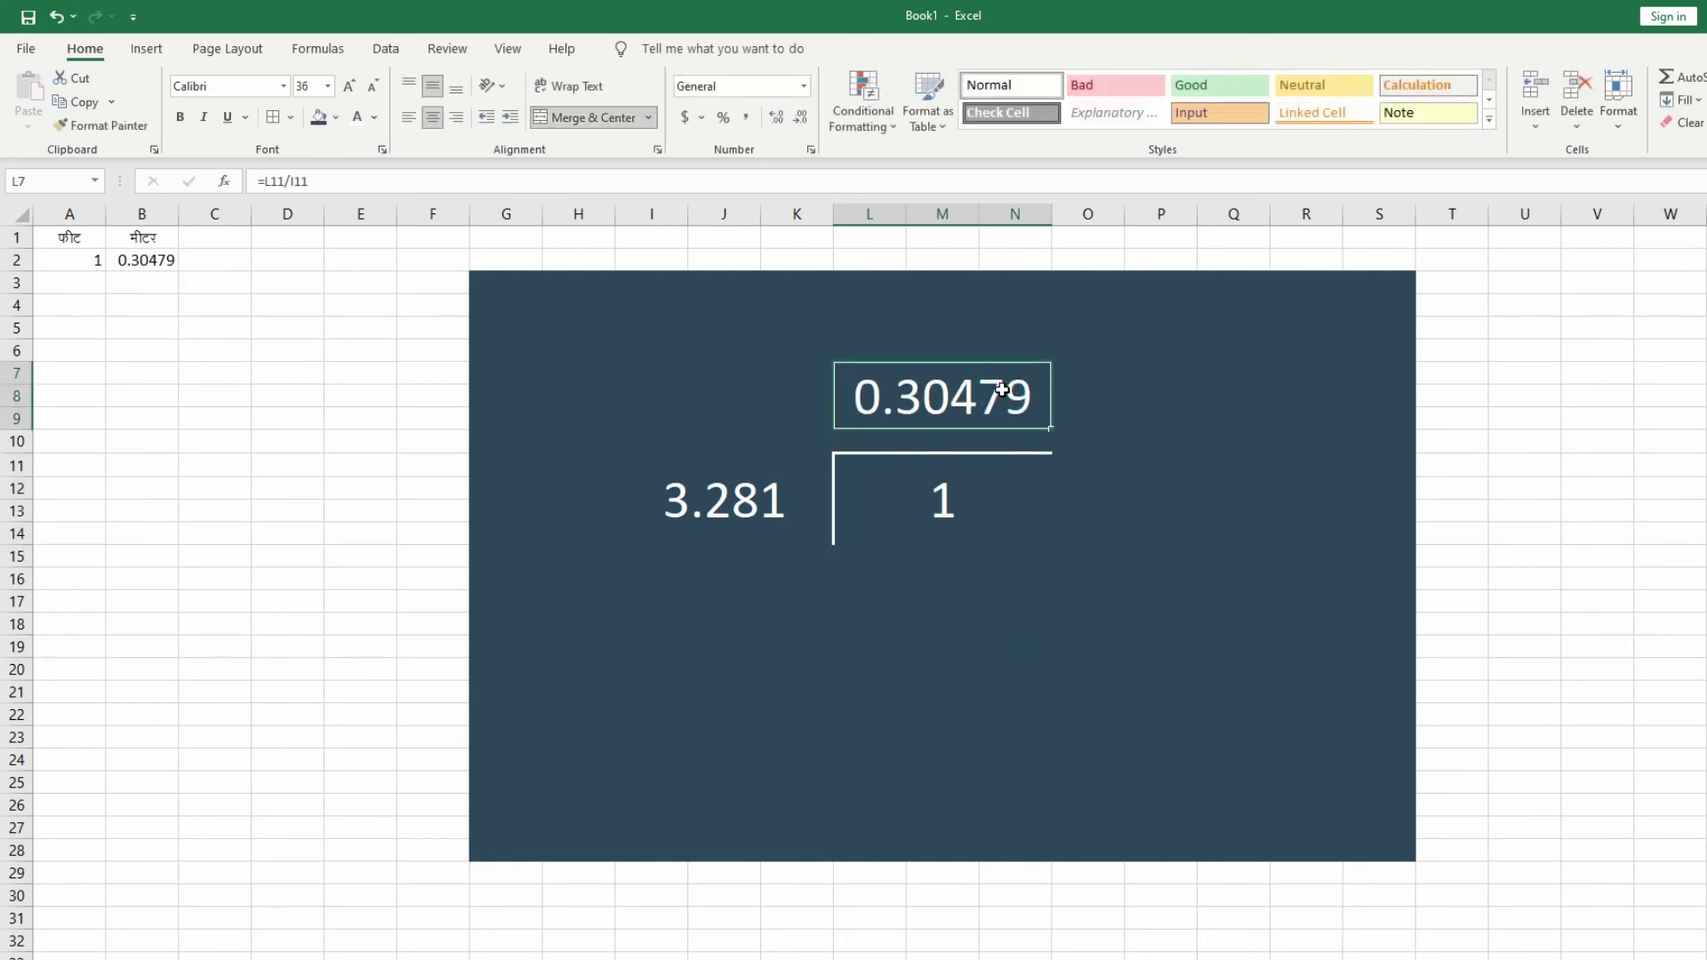